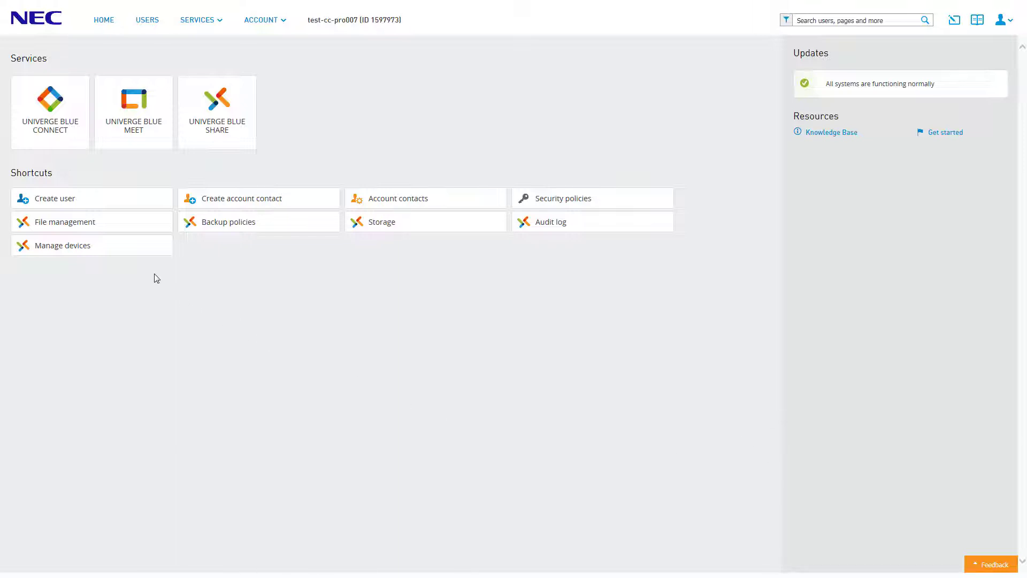
- Open the UNIVERGE BLUE CONNECT service from the Services tile on the home dashboard
left_click(56, 125)
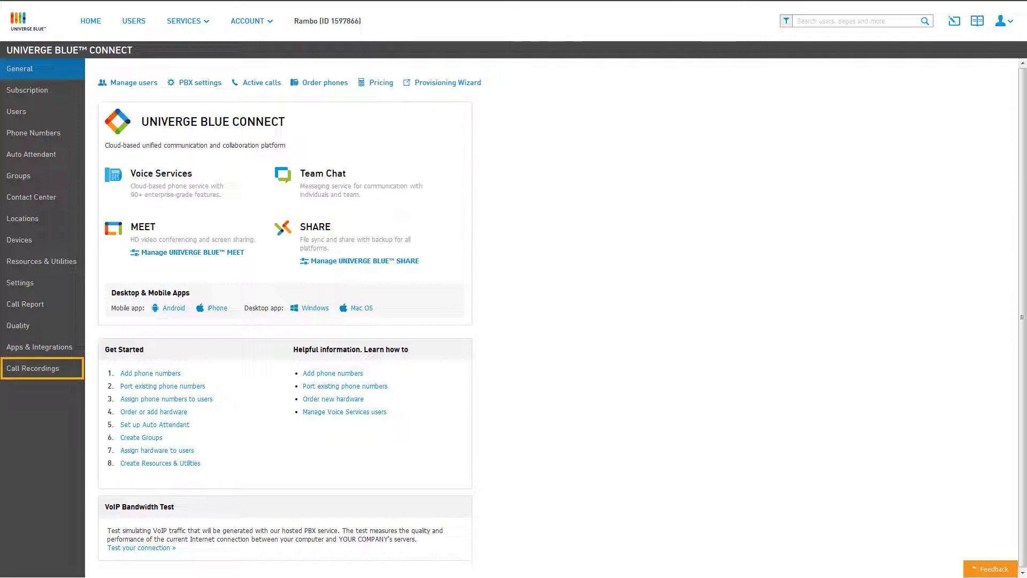
- Enable account call recording, accept its terms and conditions, and save the change
left_click(32, 368)
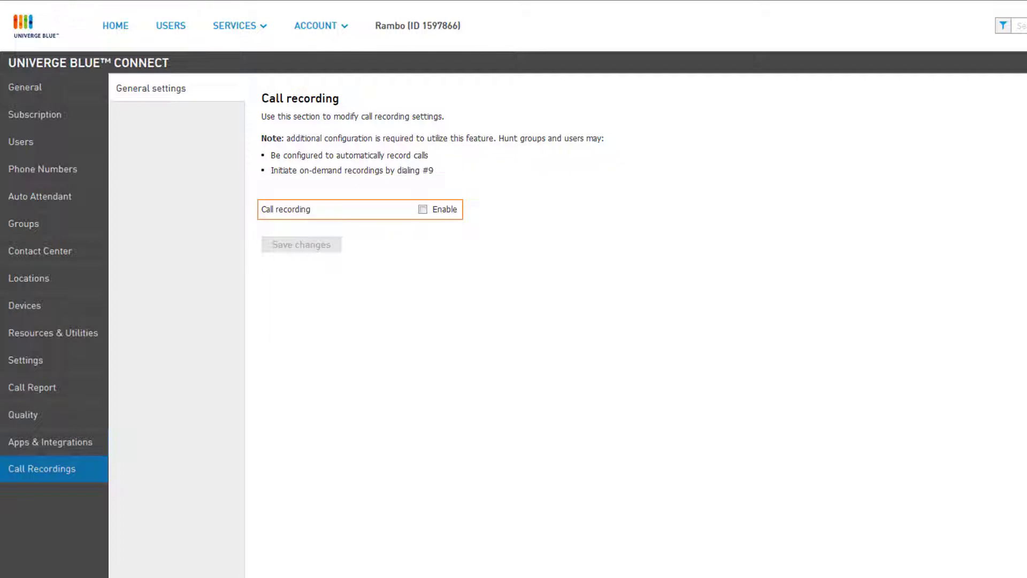
left_click(423, 209)
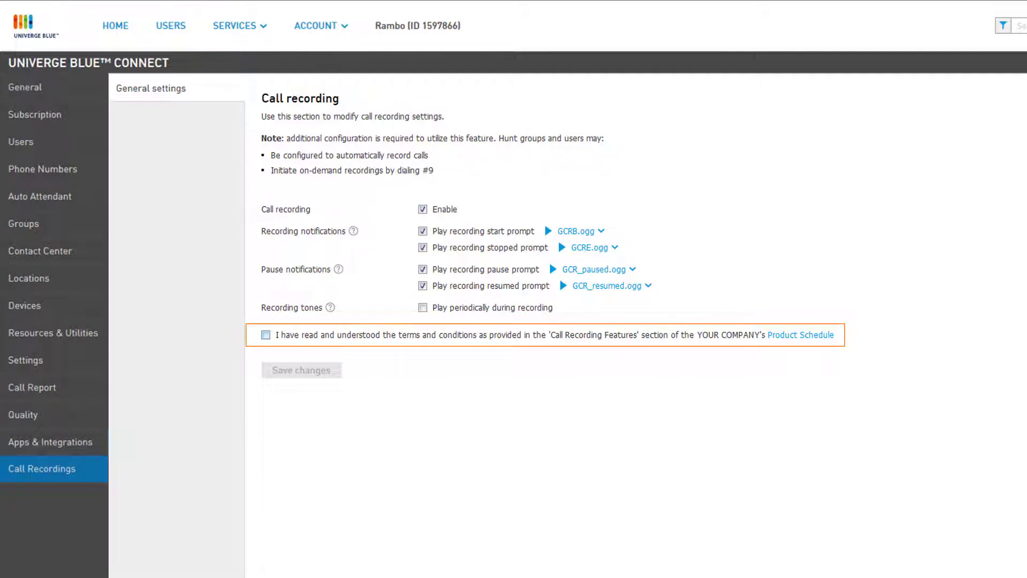
left_click(265, 335)
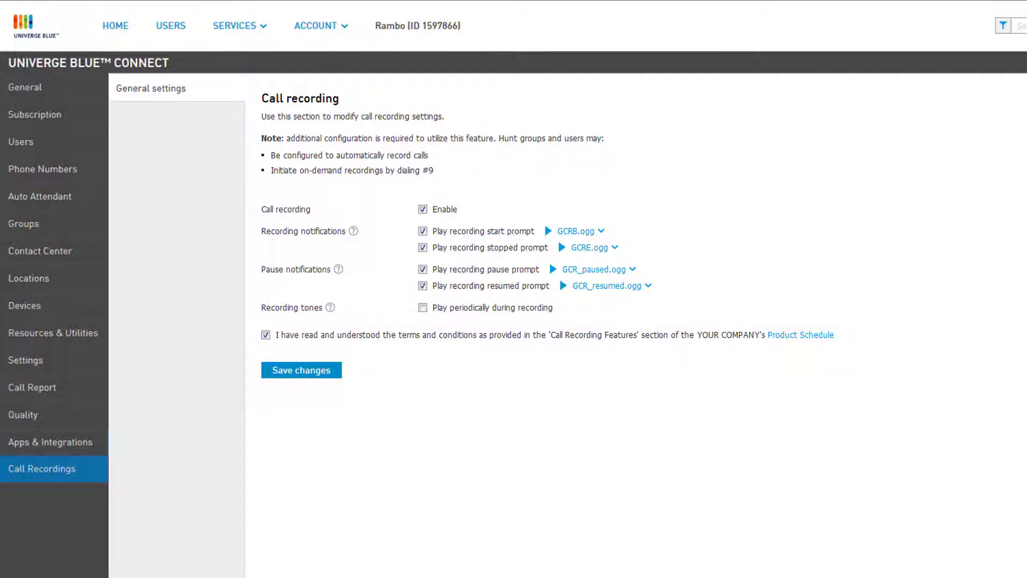
left_click(301, 369)
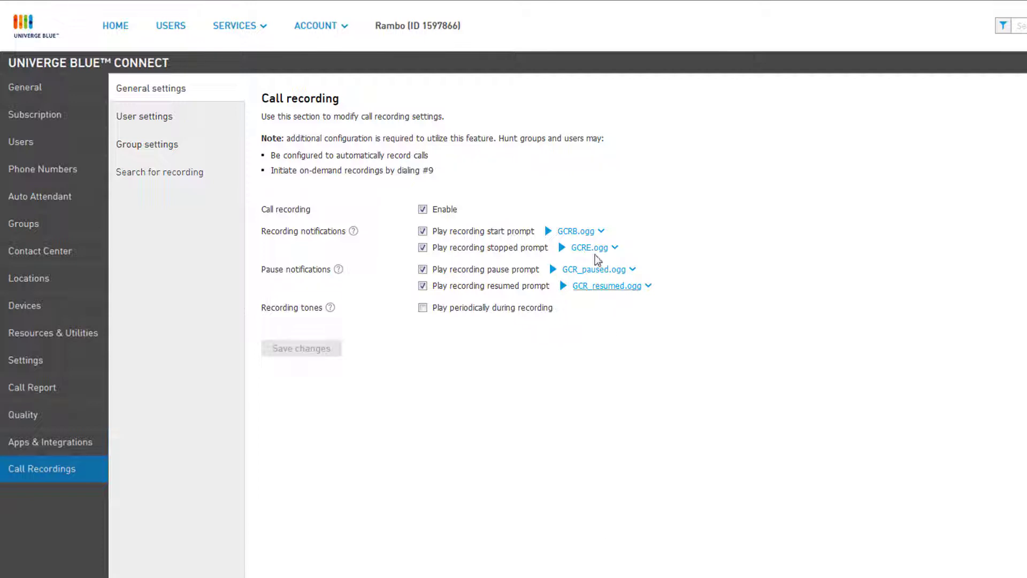
- Replace the GCRB.ogg start prompt with '720 headset test.wav', uploaded as 'Call recording Start'
left_click(601, 231)
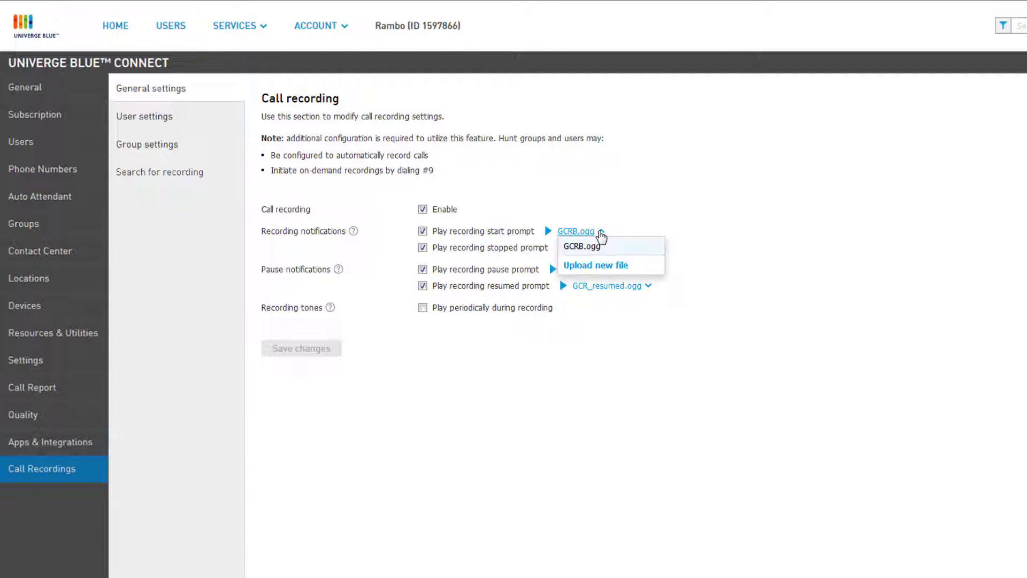
left_click(613, 265)
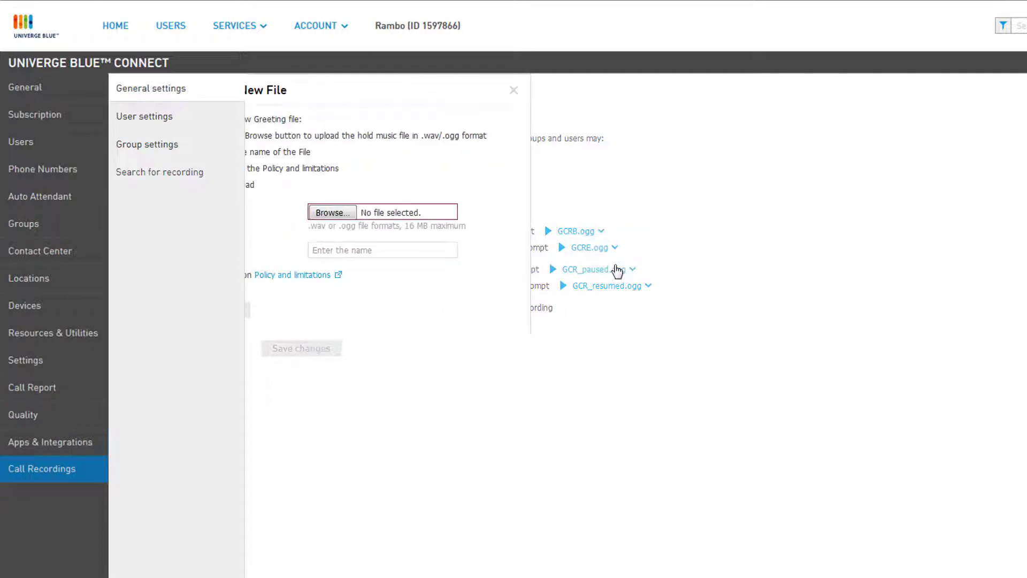
left_click(387, 212)
double_click(162, 95)
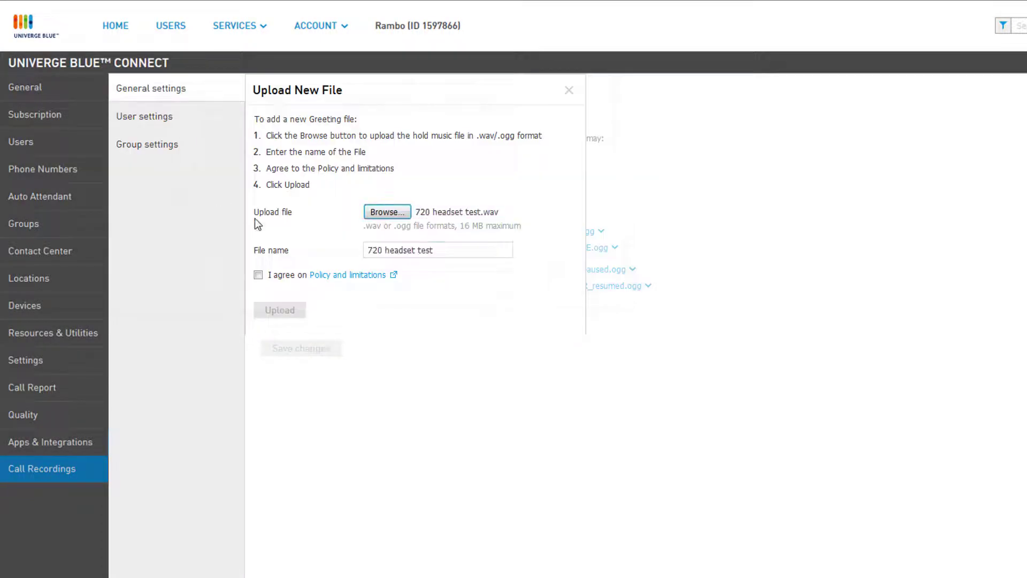
triple_click(363, 249)
type("Call recording Start")
left_click(257, 275)
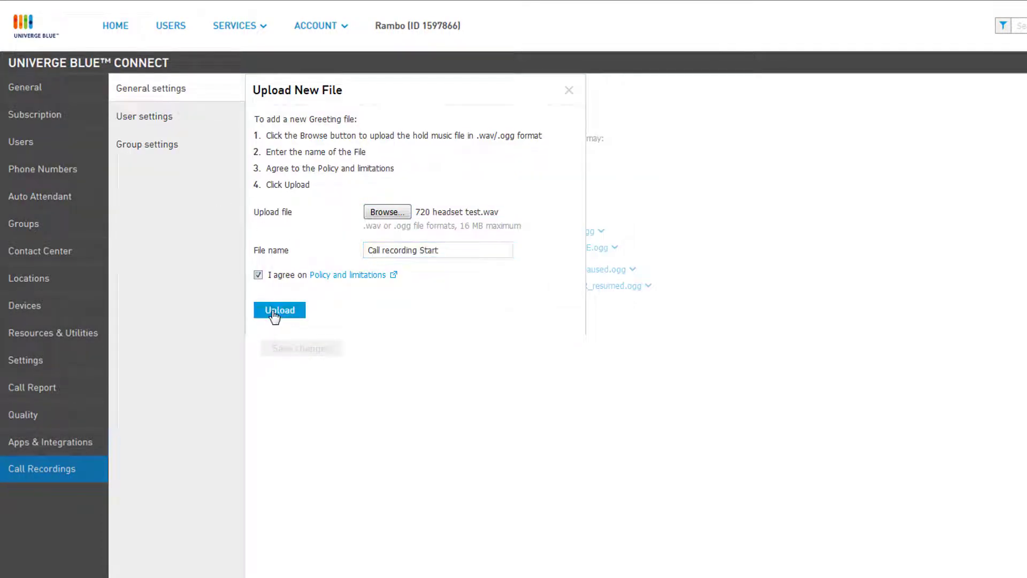
left_click(301, 316)
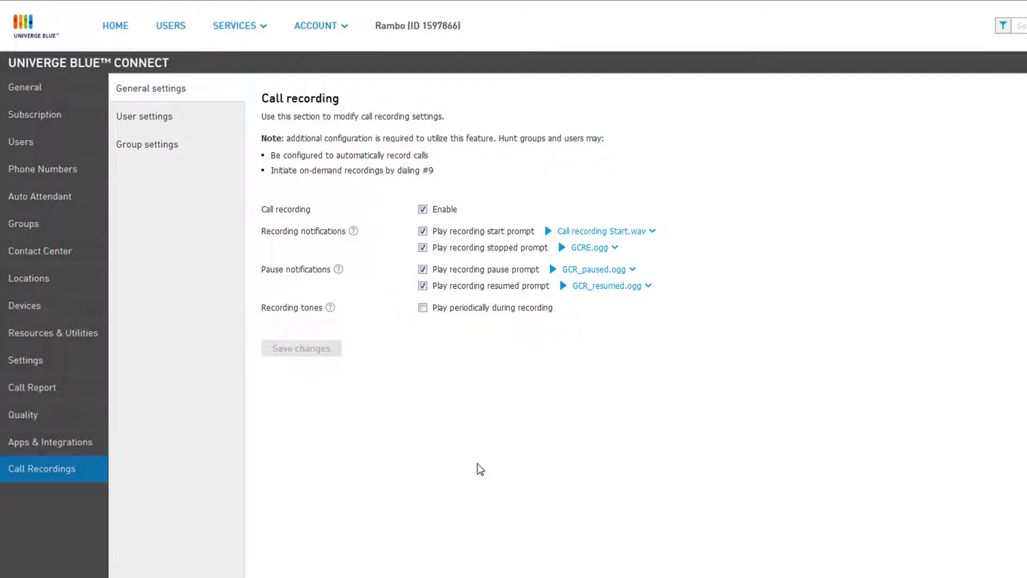
- Enable periodic tones during recording, save, and go to the per-user recording settings
left_click(423, 308)
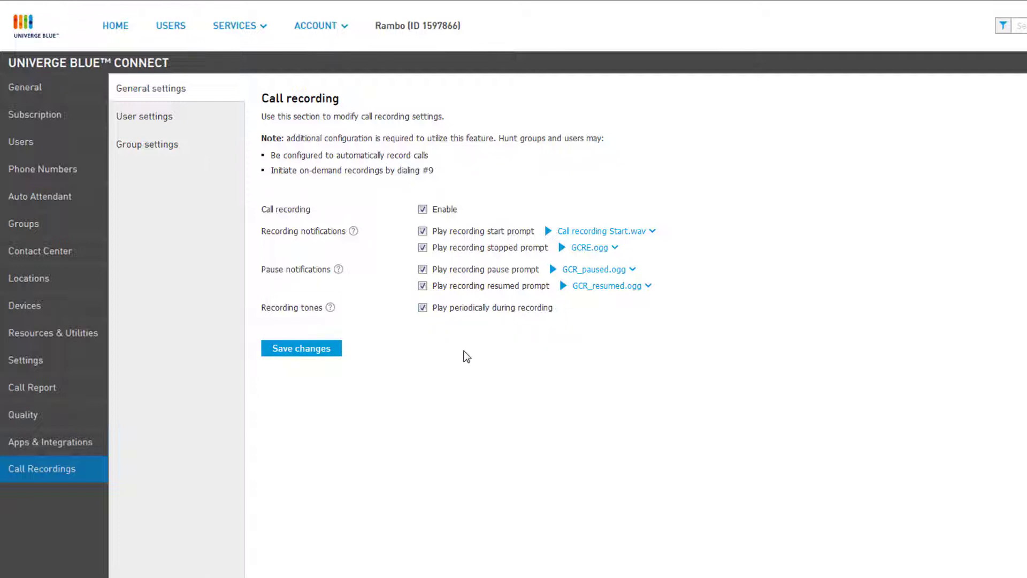
left_click(338, 349)
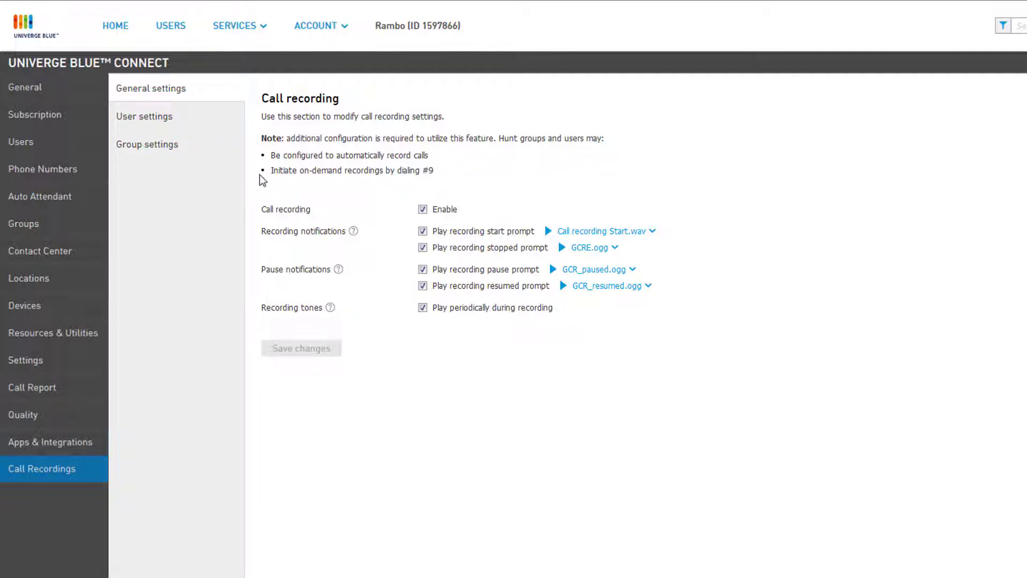
left_click(227, 128)
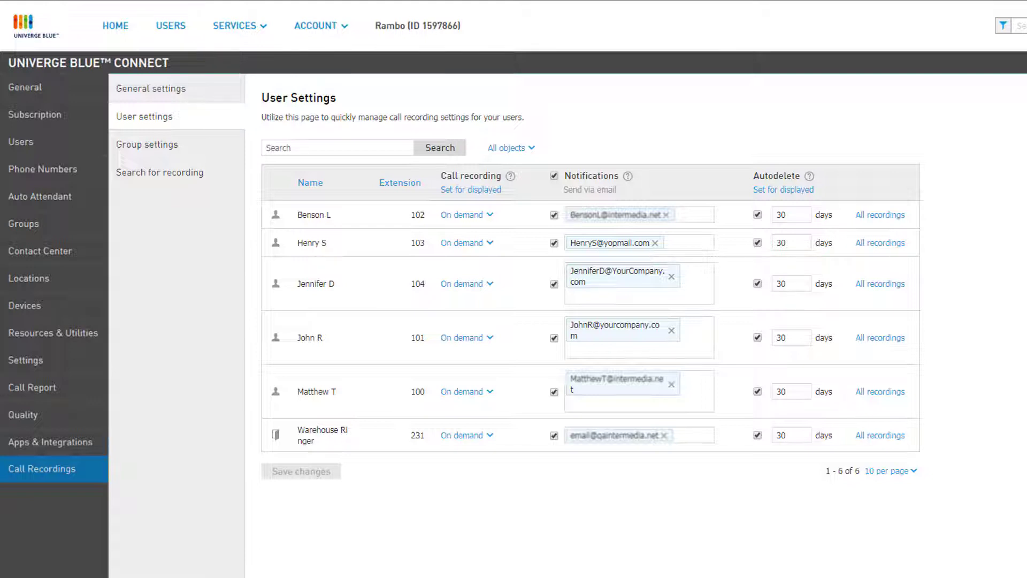
left_click(388, 149)
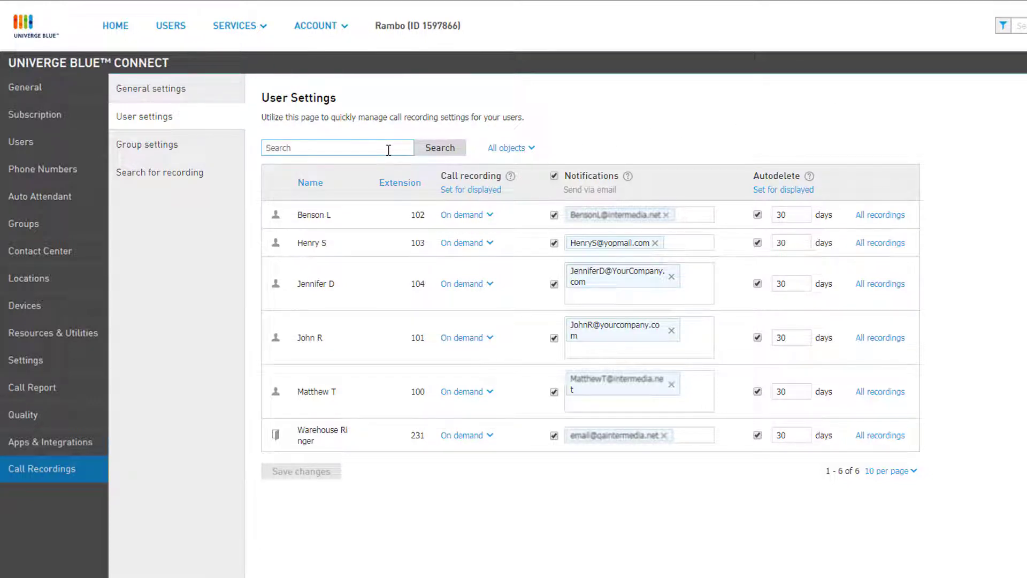
type("John")
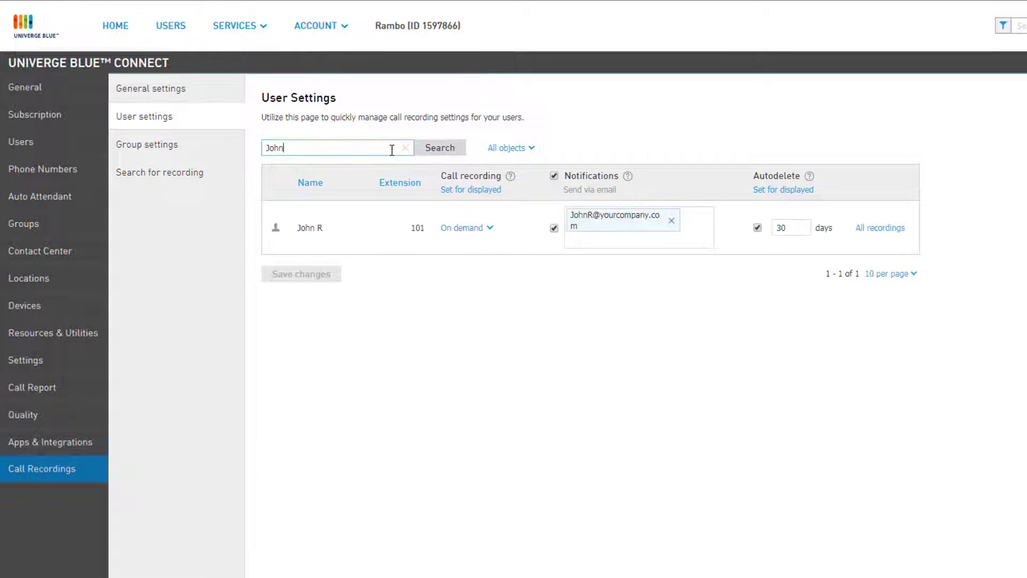
left_click(405, 148)
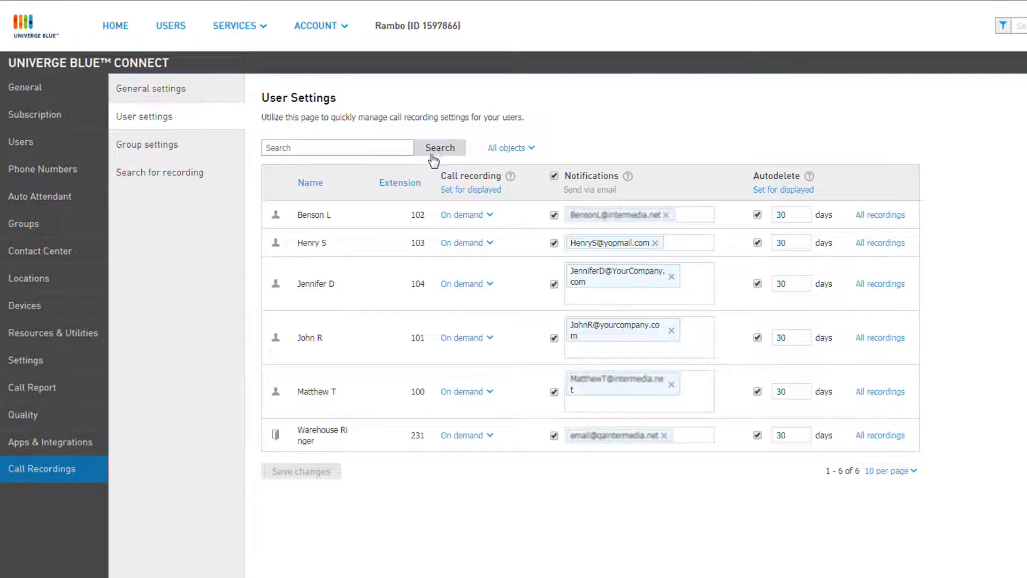
left_click(512, 150)
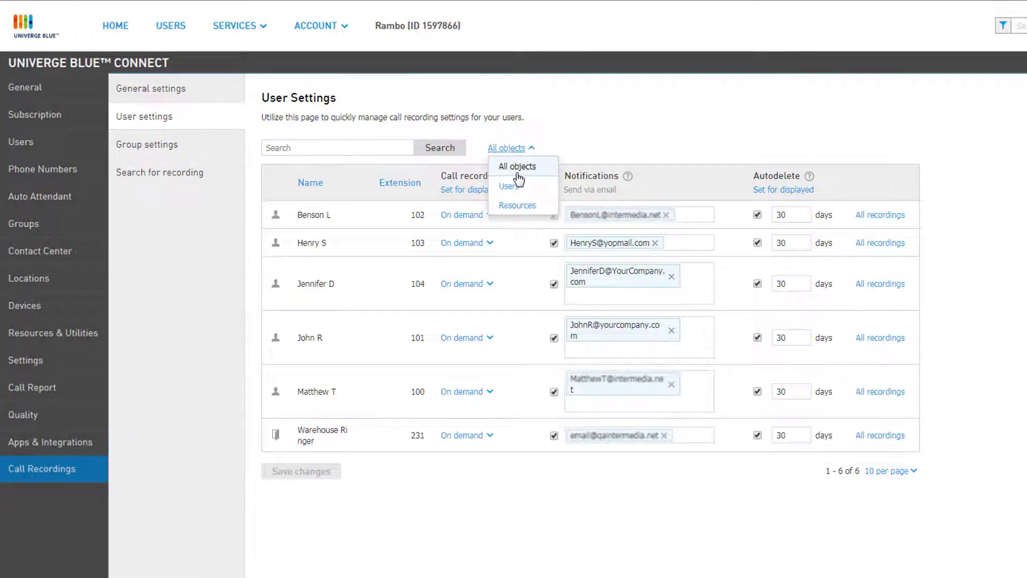
left_click(521, 205)
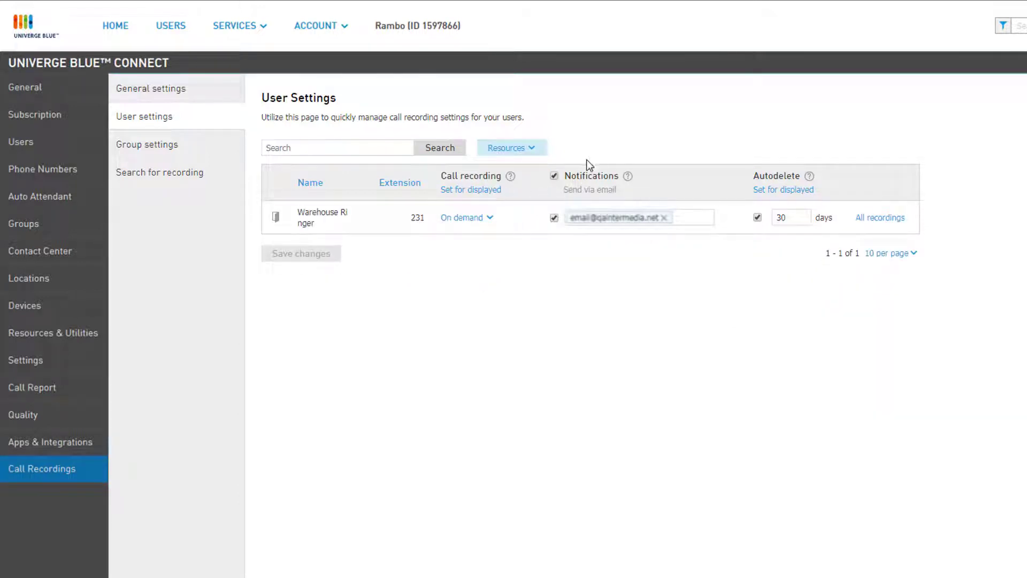
left_click(540, 151)
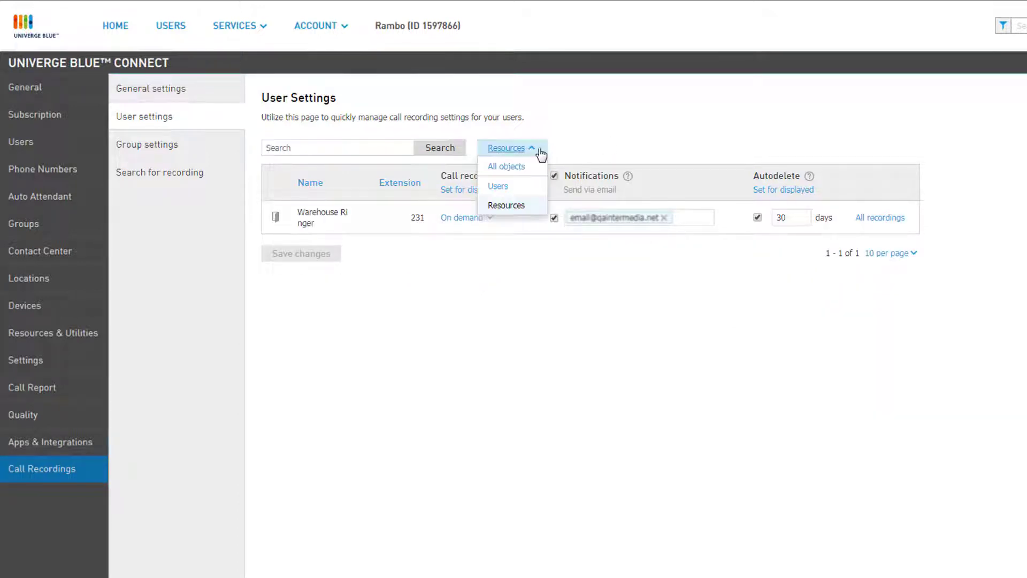
left_click(517, 162)
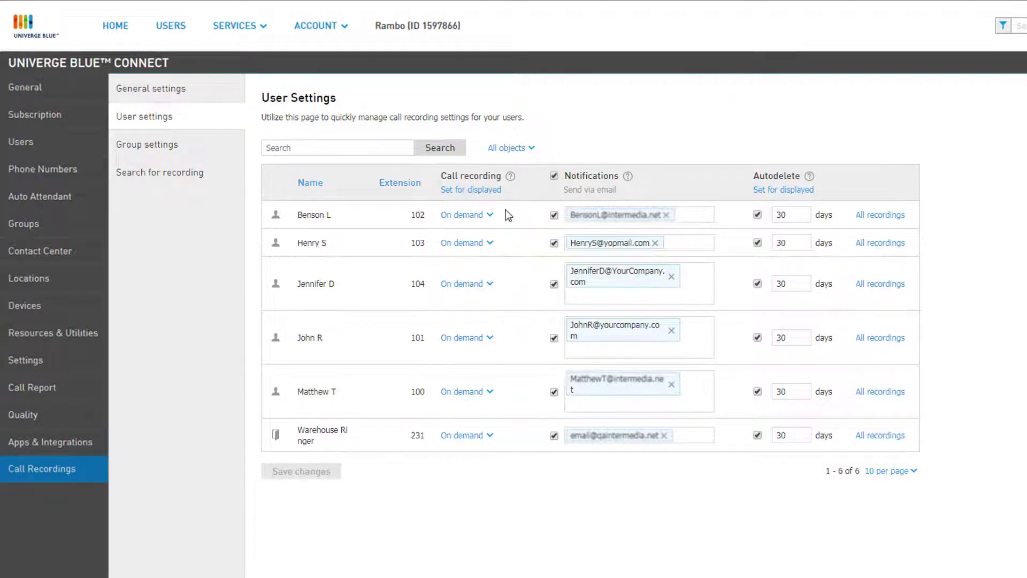
left_click(490, 215)
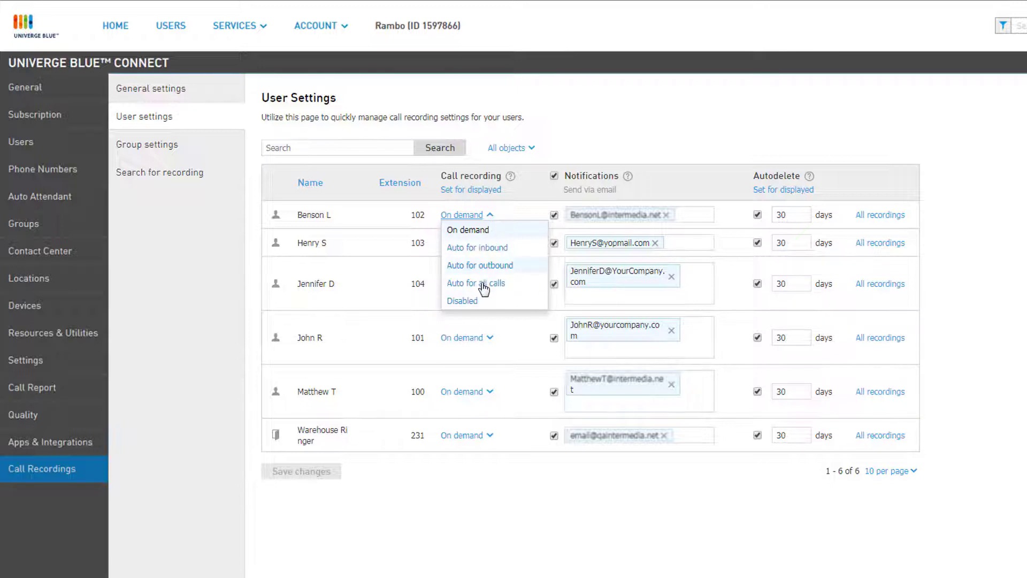
left_click(479, 300)
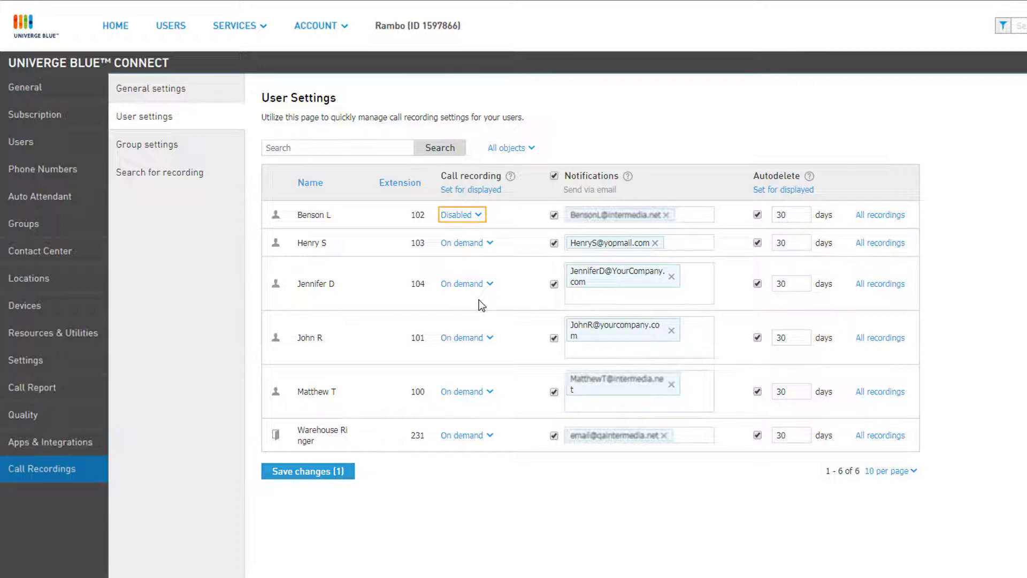
left_click(501, 193)
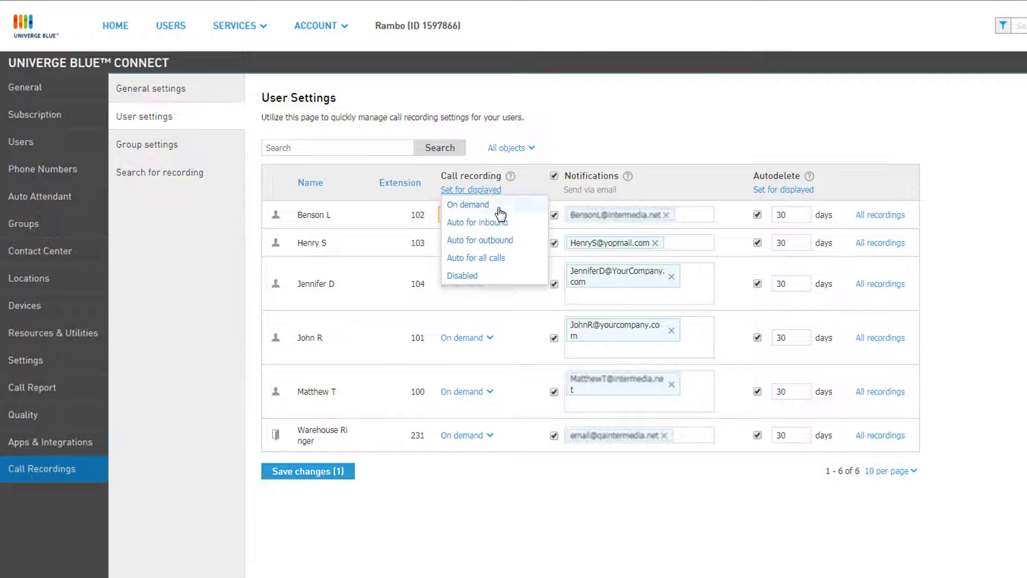
left_click(500, 223)
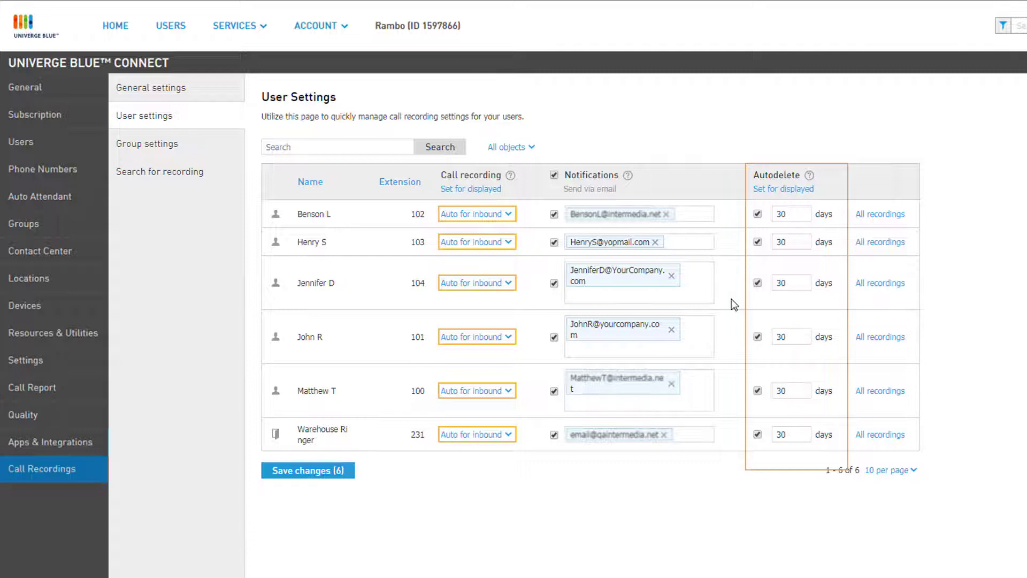
- Apply 60-day autodelete to all six listed users, then move to Group settings
left_click(766, 190)
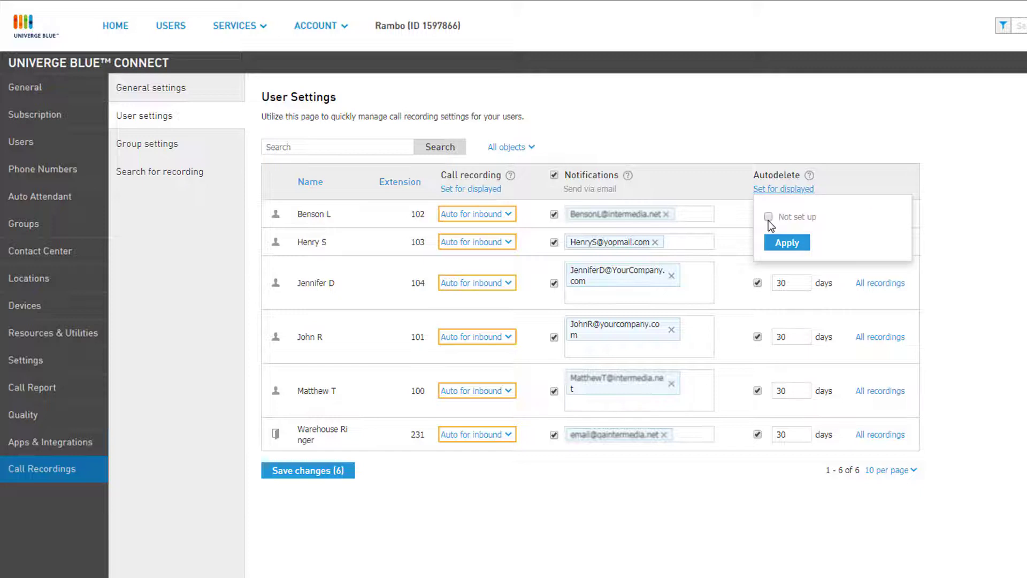
left_click(768, 217)
left_click_drag(850, 217, 844, 217)
type("60")
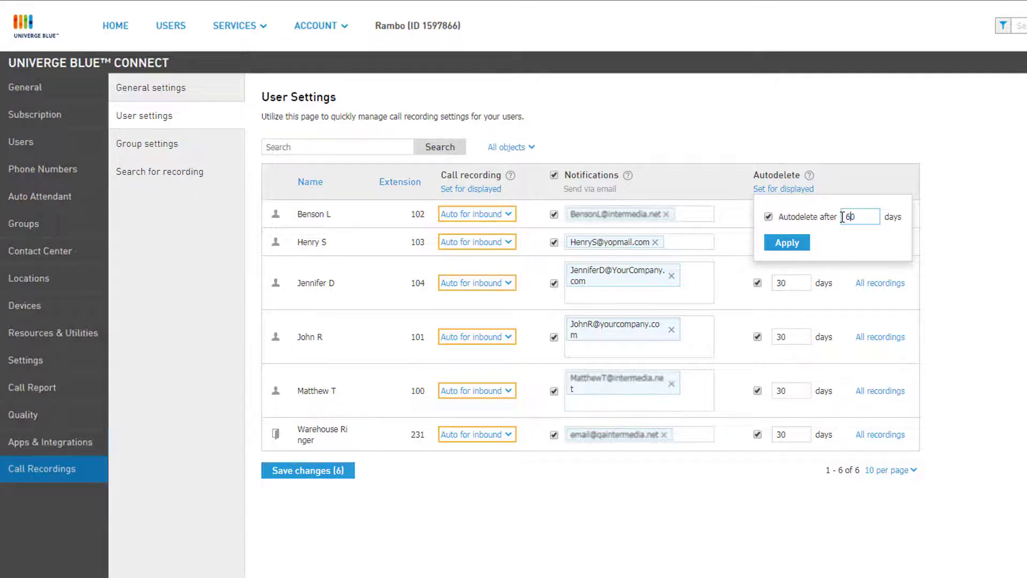
left_click(801, 244)
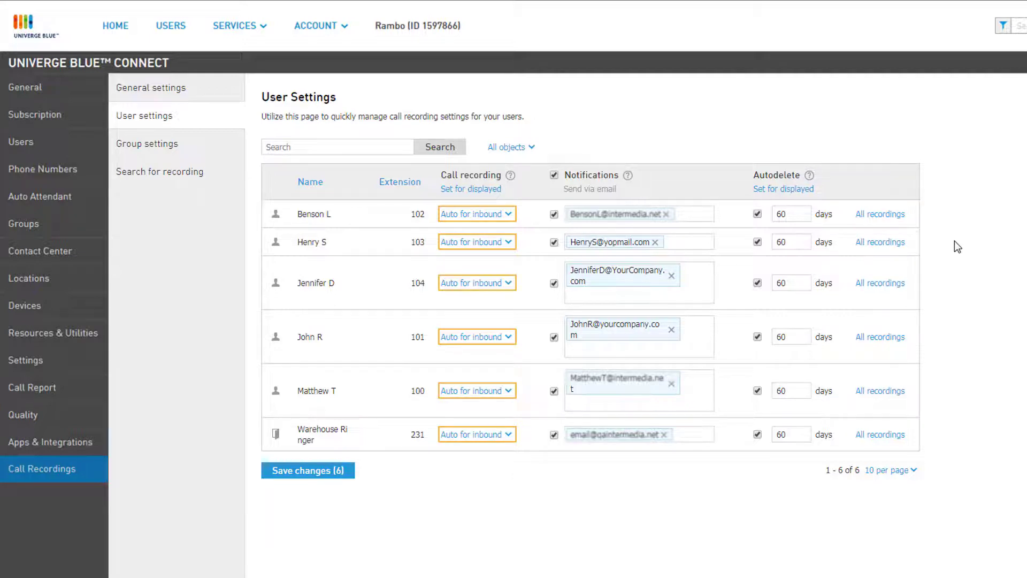
left_click(899, 223)
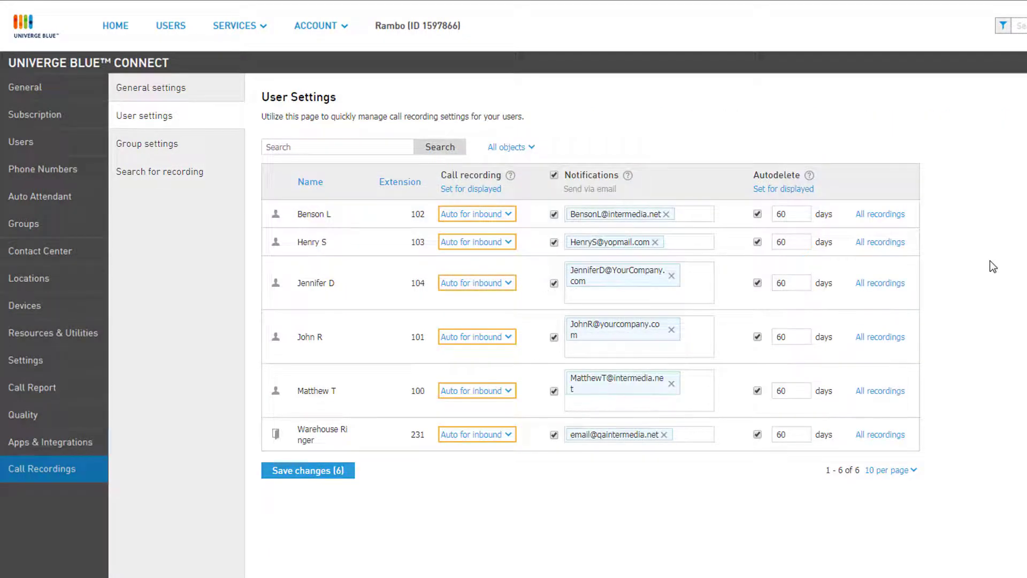
left_click(230, 153)
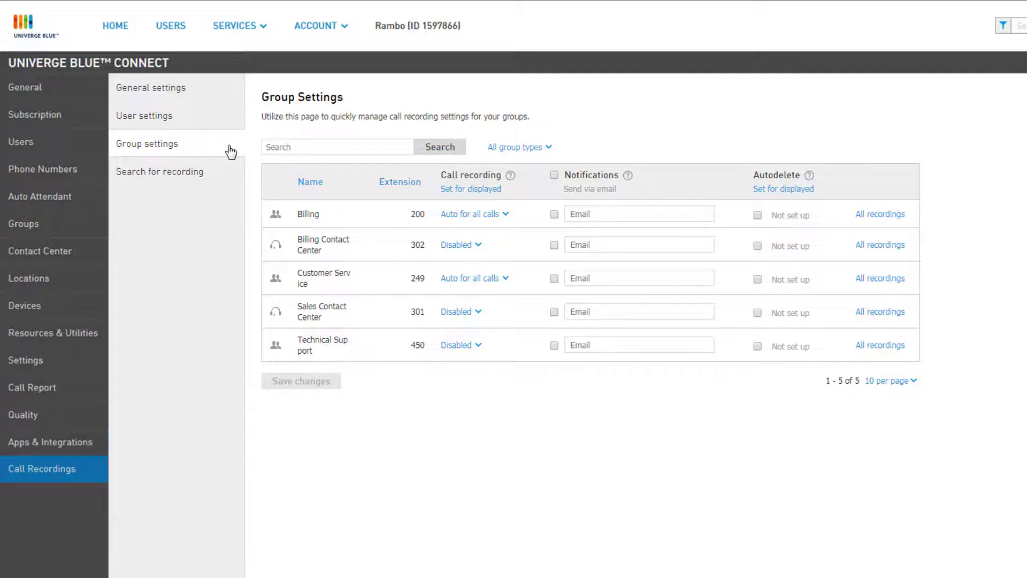
left_click(549, 149)
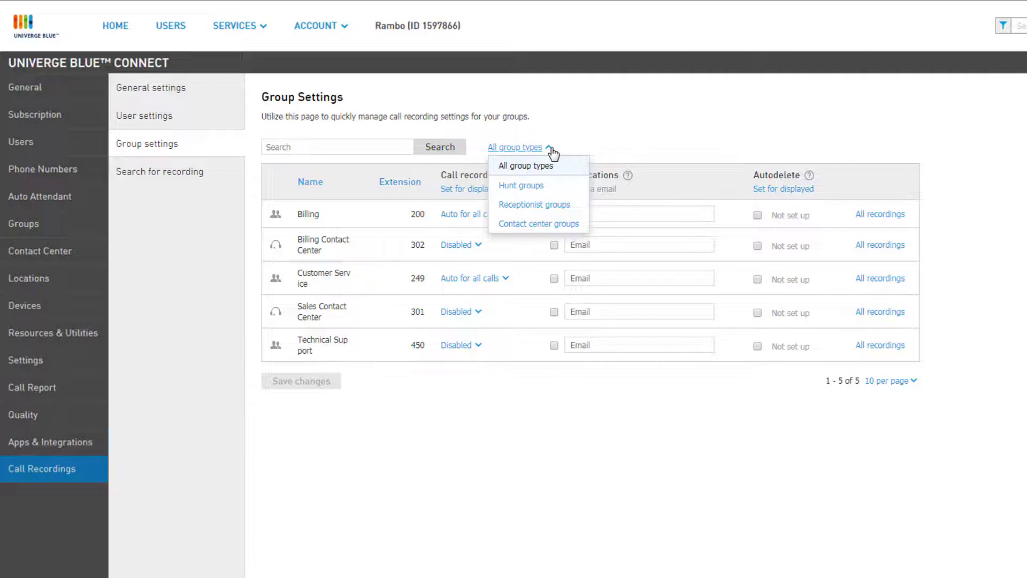
left_click(550, 150)
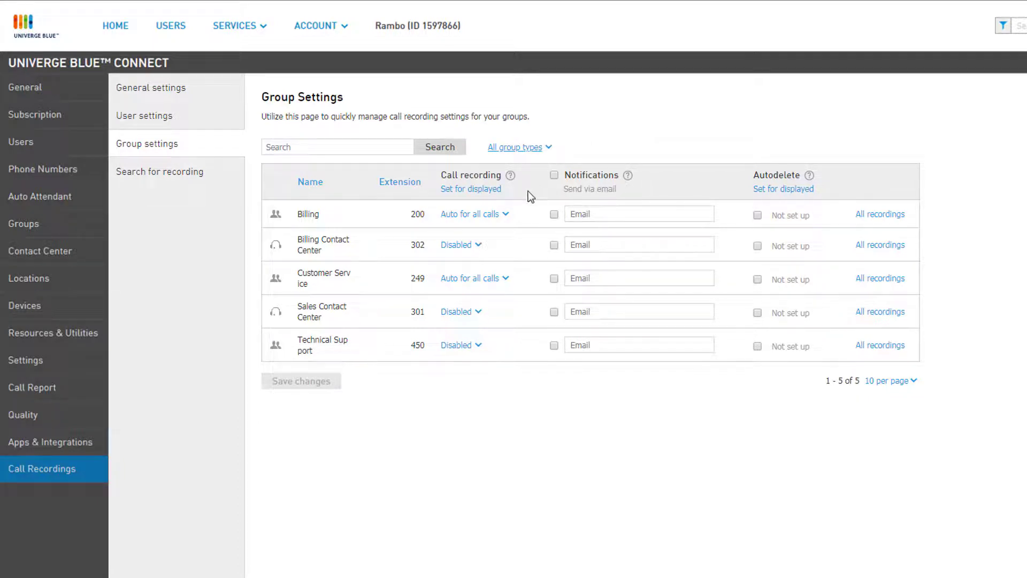
left_click(505, 214)
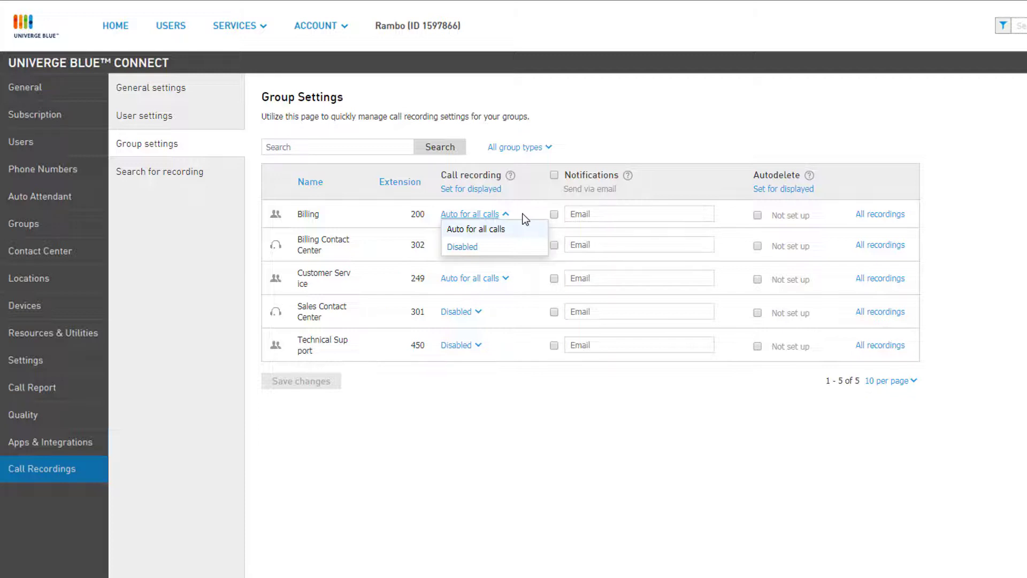
left_click(523, 214)
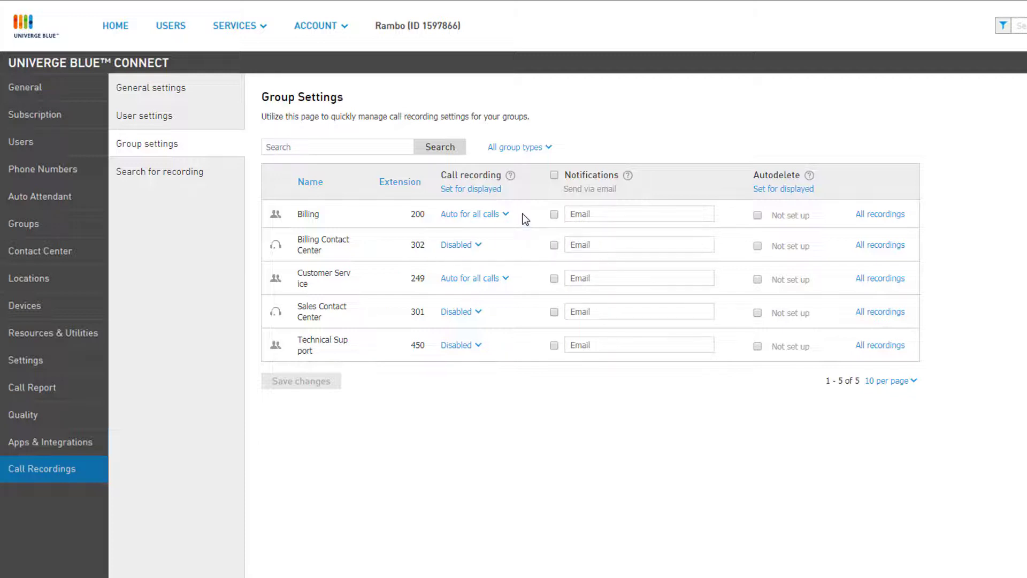
- Turn on Billing group notifications sent to the billing team's email address
left_click(553, 214)
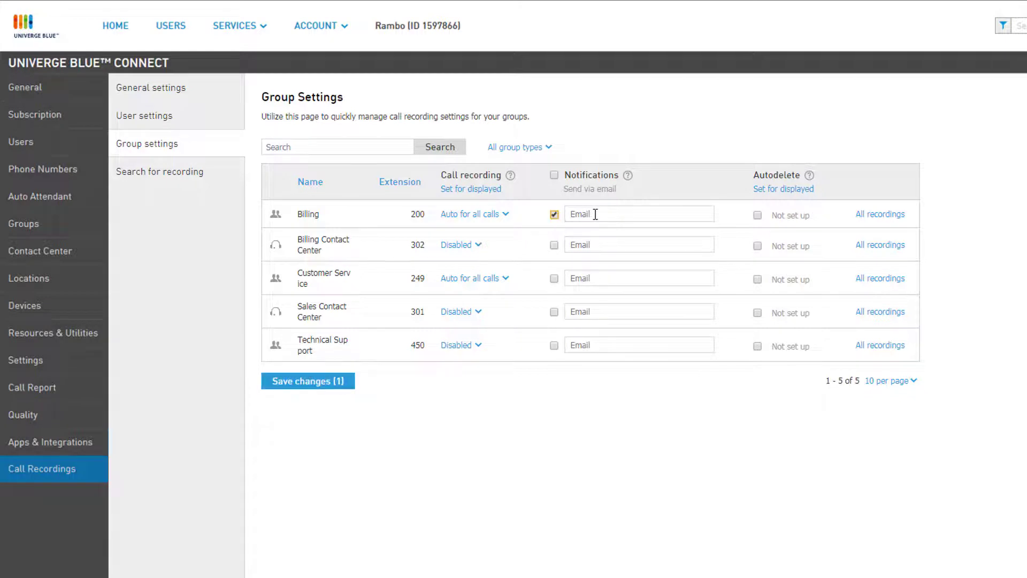
type("BillingTeam@yourcompany.com")
key("Return")
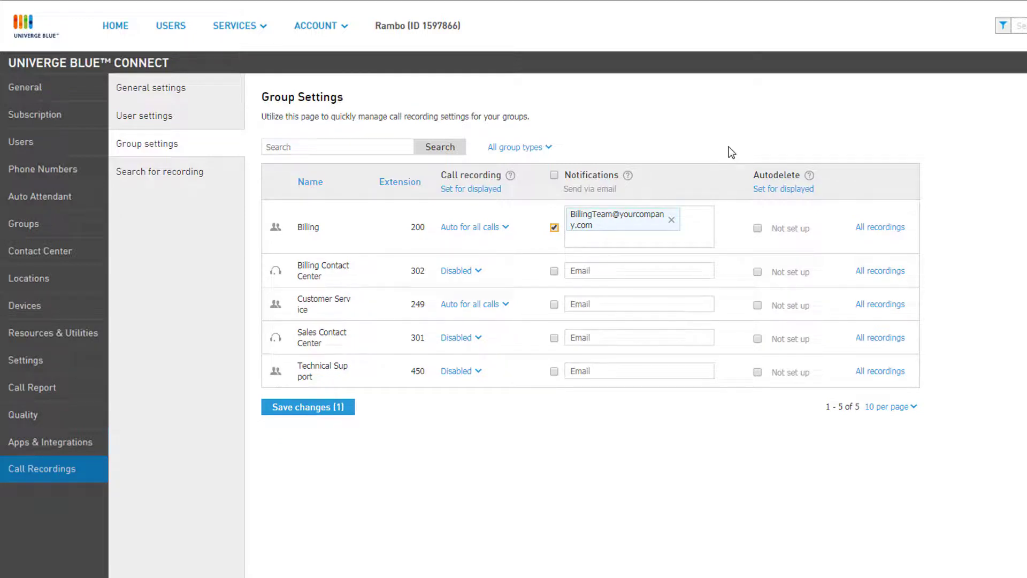
- Turn on Billing autodelete and change its period from 90 to 30 days
left_click(757, 228)
double_click(779, 227)
type("30")
left_click(984, 204)
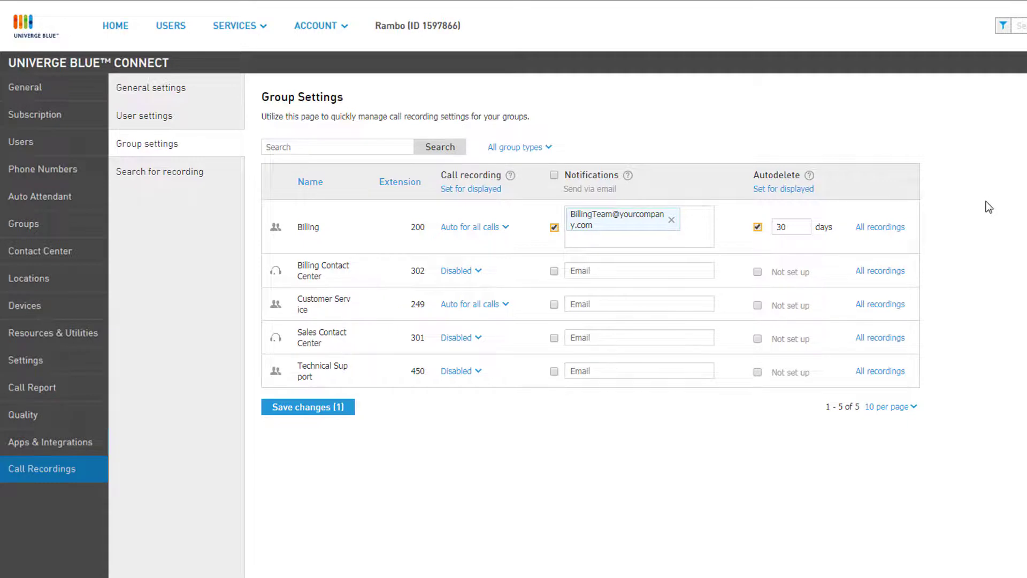
left_click(888, 236)
- Search Groups storages for the Billing group over Last month
left_click(186, 179)
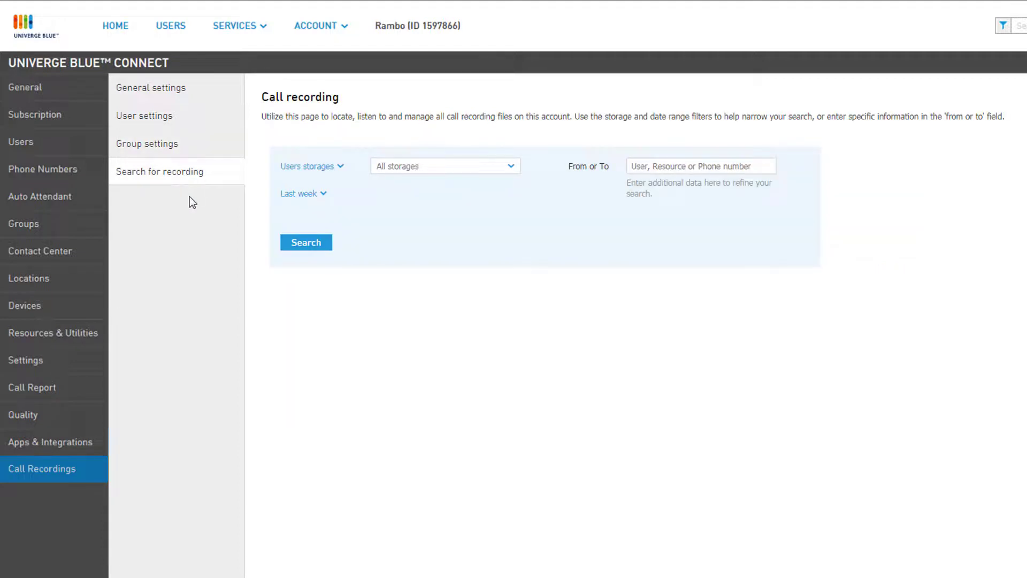
left_click(513, 170)
left_click(514, 169)
left_click(321, 167)
left_click(338, 201)
left_click(511, 167)
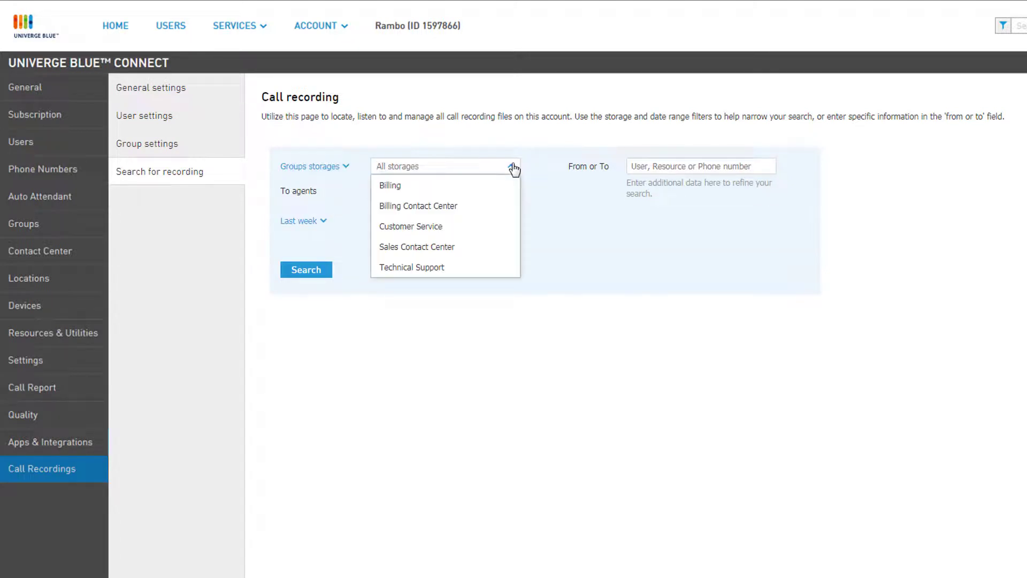
left_click(501, 187)
left_click(323, 222)
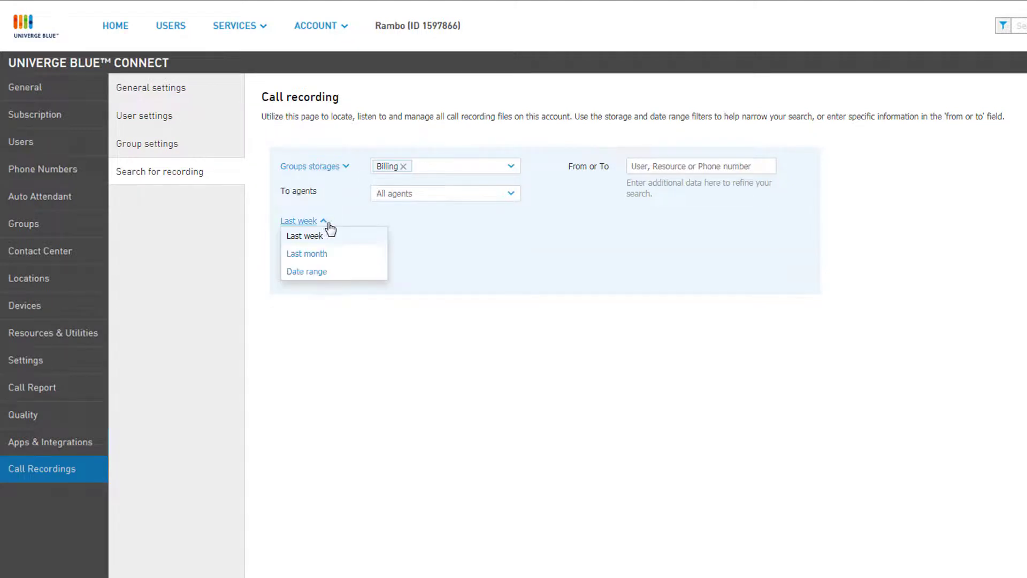
left_click(345, 255)
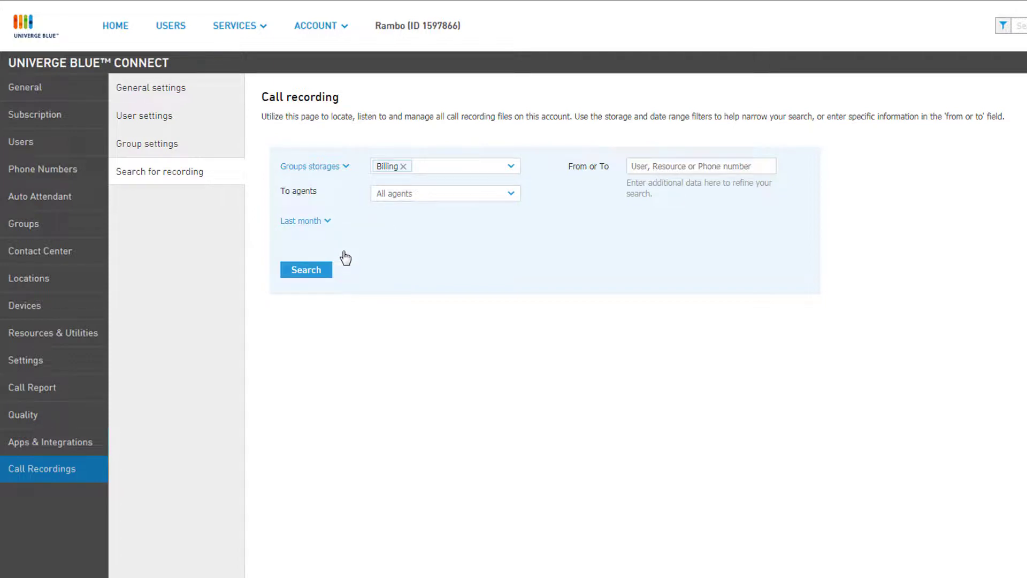
left_click(322, 271)
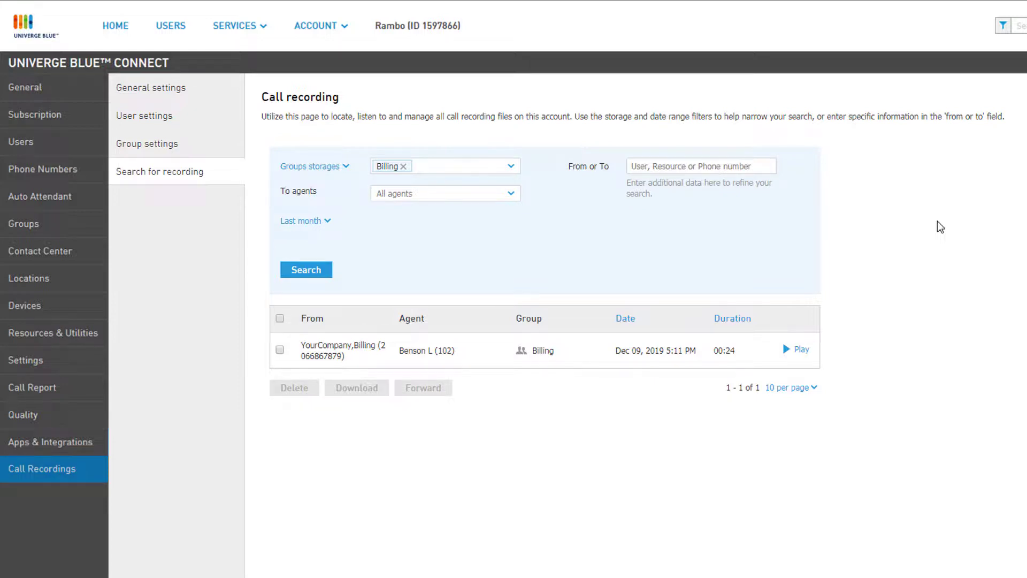
- Preview the Billing recording's details, then select it in the results
left_click(805, 351)
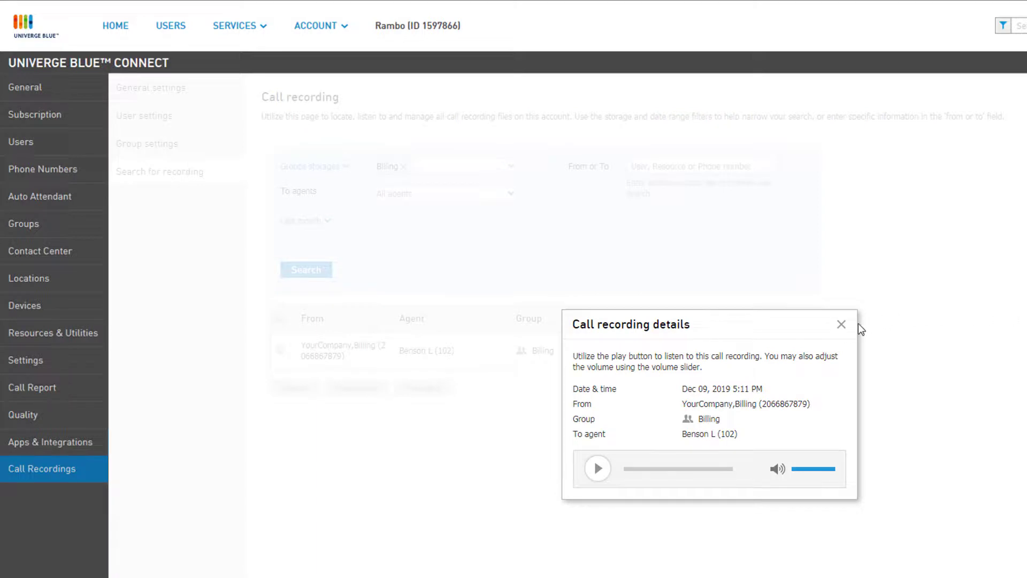
left_click(841, 324)
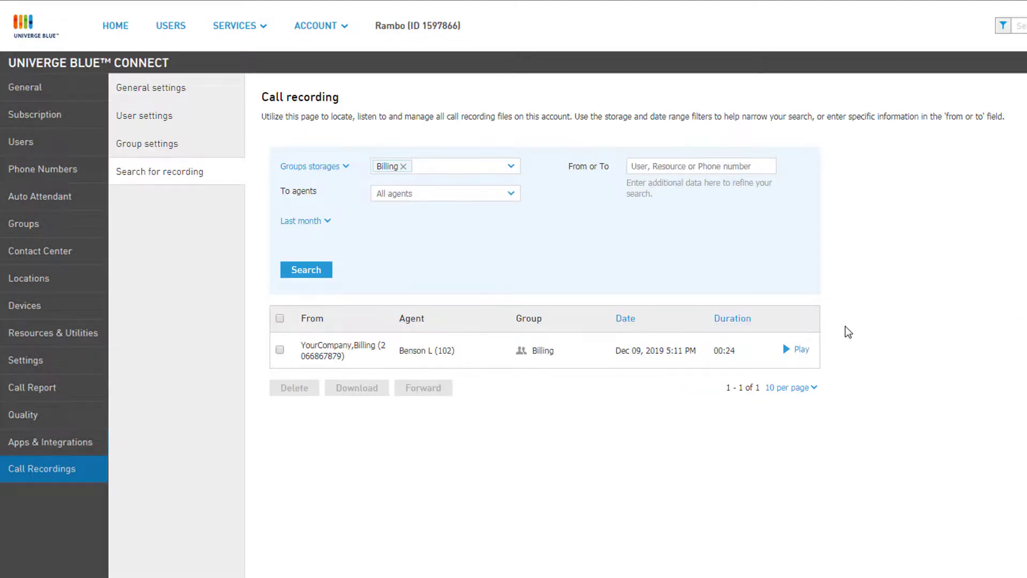
left_click(279, 351)
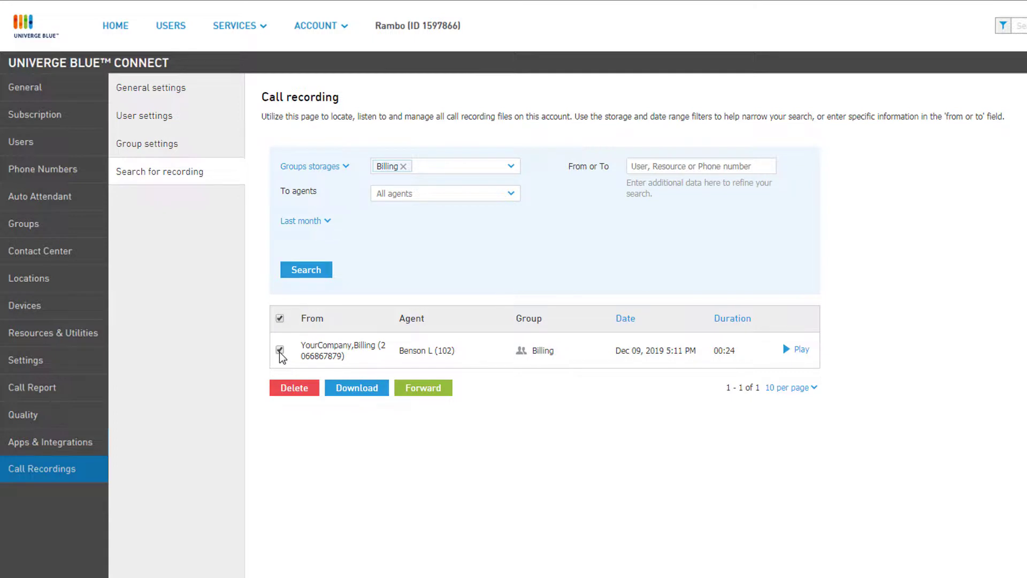
- Start forwarding the recording to a colleague's email, then close the form unsent
left_click(423, 387)
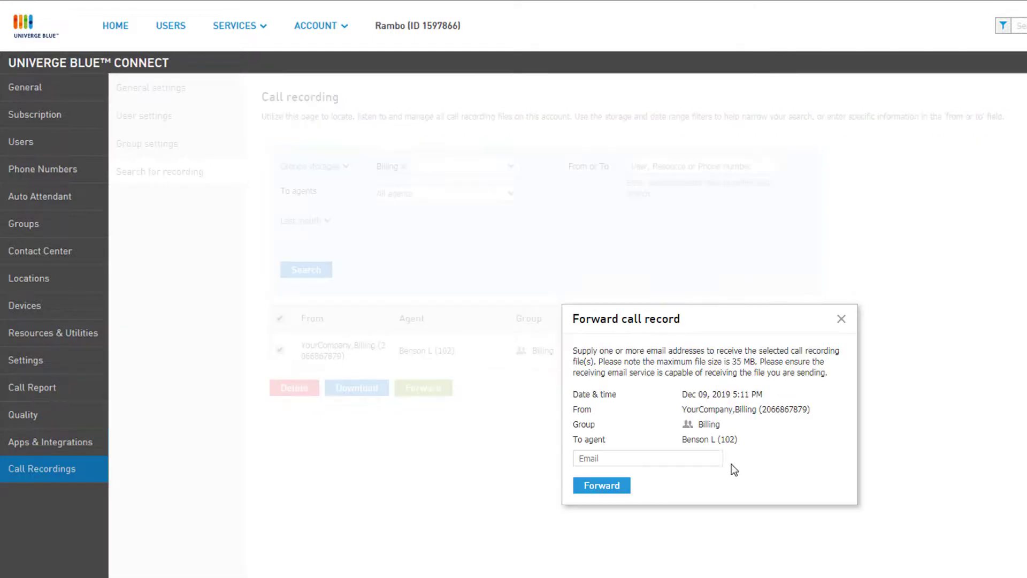
left_click(699, 460)
type("JenniferD@yourcompany.com")
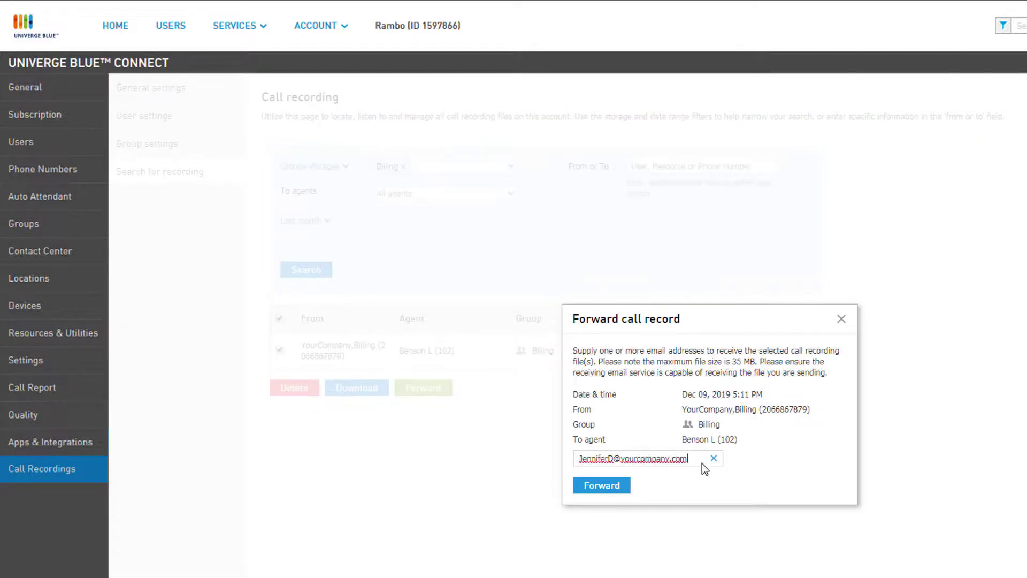
key("Return")
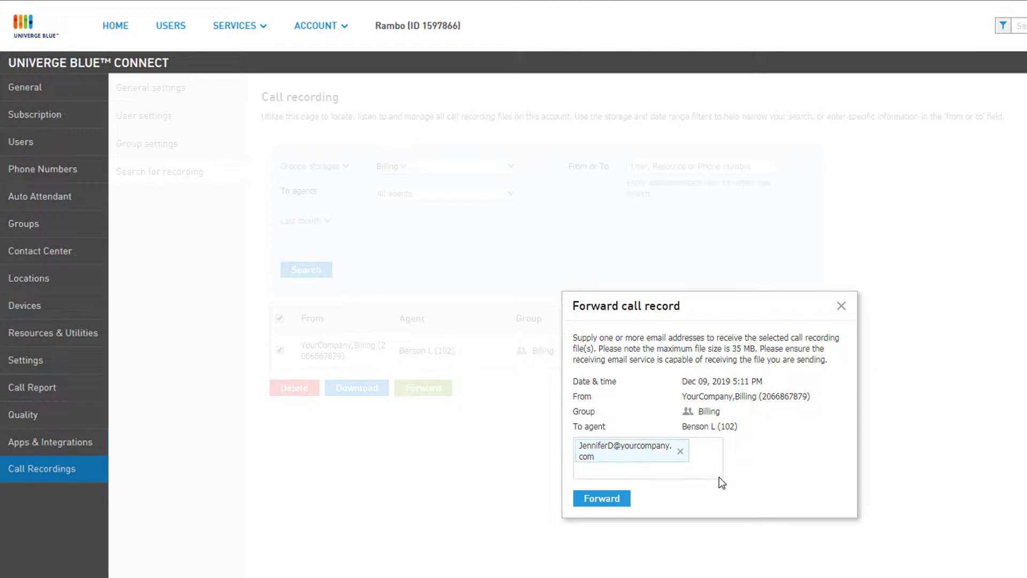
left_click(841, 306)
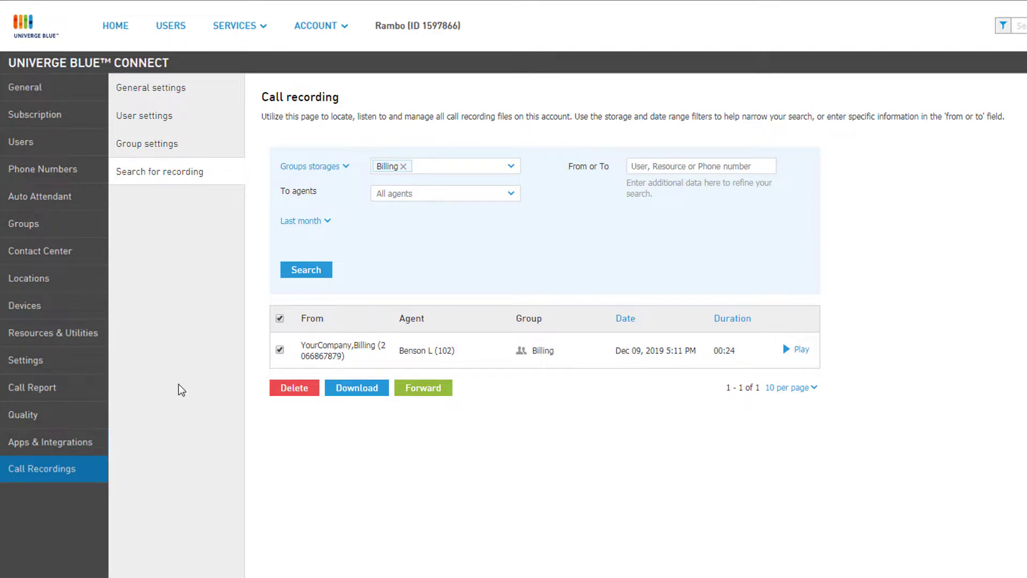
- Open the Billing group's Call recordings tab from the Groups list
left_click(23, 224)
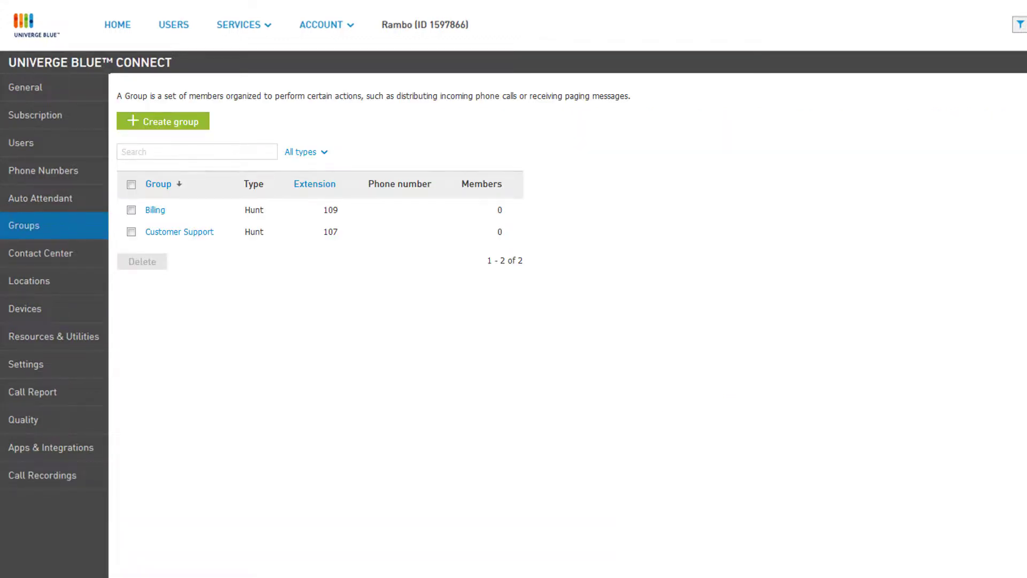
left_click(155, 211)
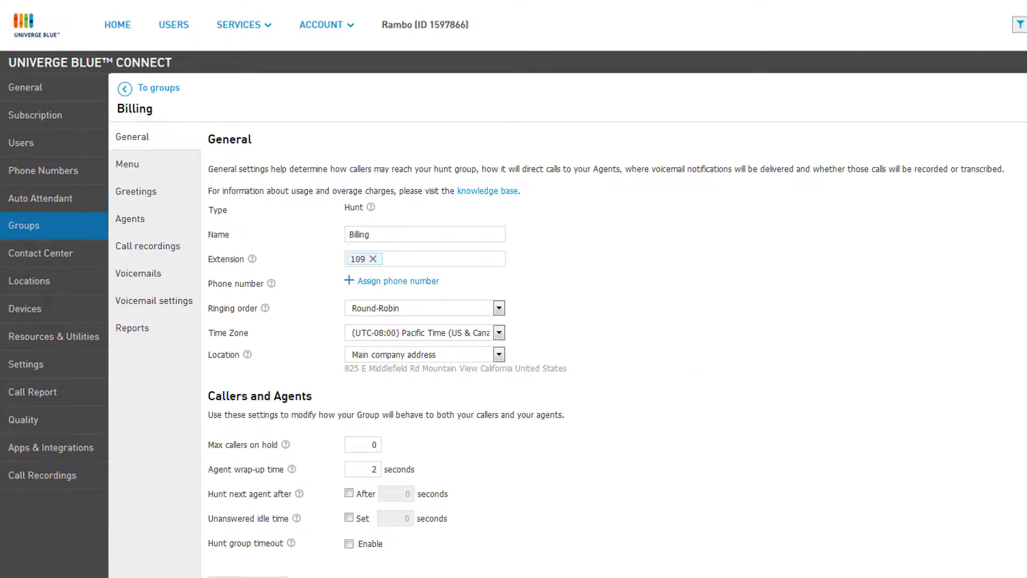
left_click(165, 253)
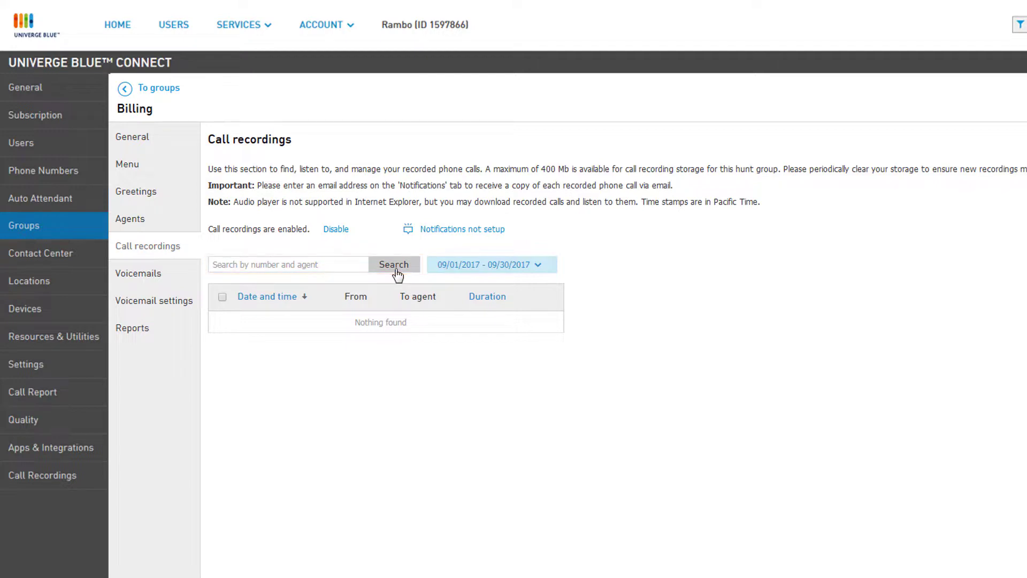
- Filter the Billing recordings to the 09/01/2017–09/30/2017 date range
left_click(537, 270)
left_click(498, 292)
left_click(574, 291)
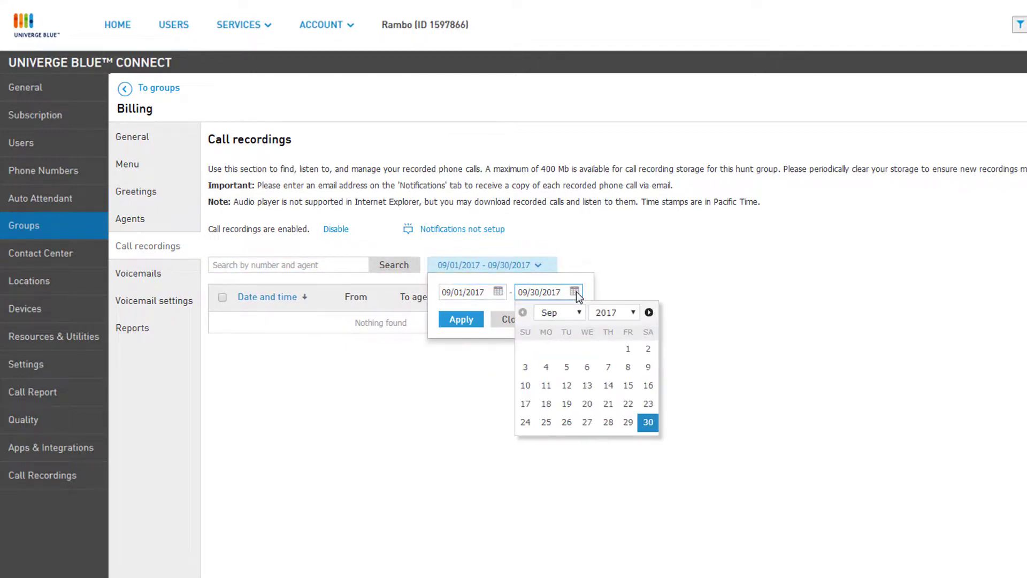
left_click(461, 319)
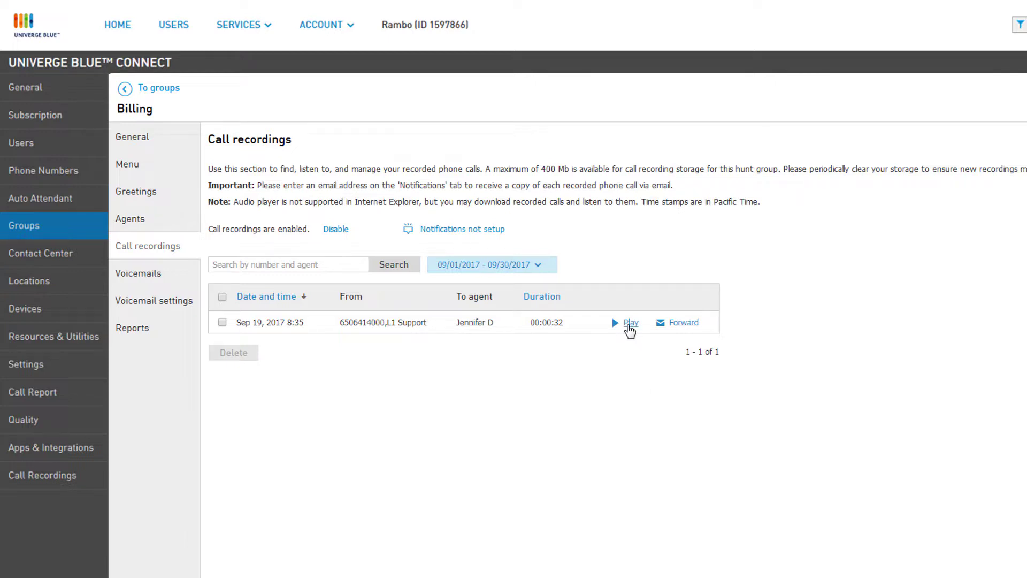
- Play the Sep 19, 2017 Billing recording briefly, then pause it
left_click(629, 324)
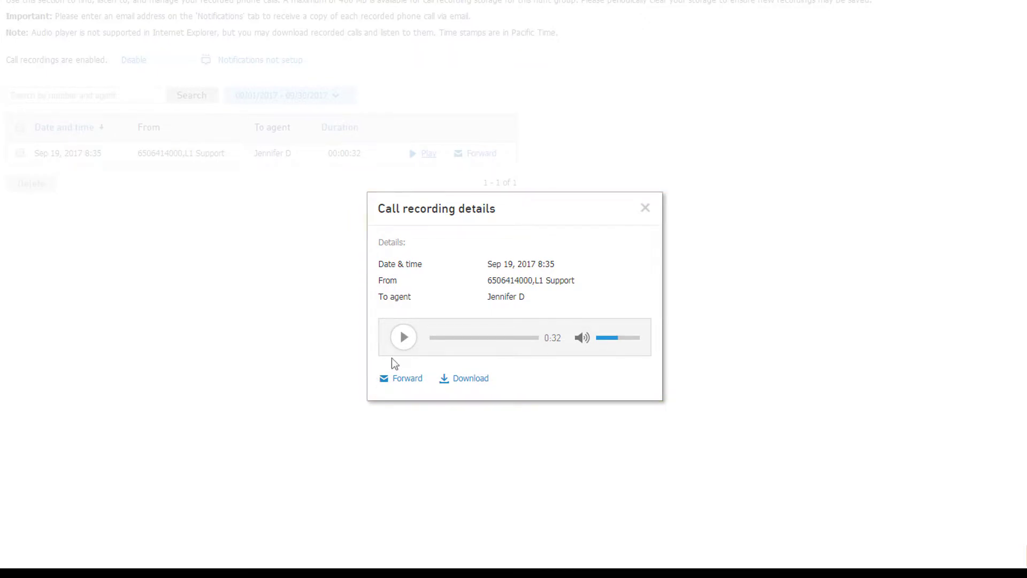
left_click(403, 348)
left_click(404, 348)
- Open Forward without sending, download the recording, and select its checkbox for deletion
left_click(407, 379)
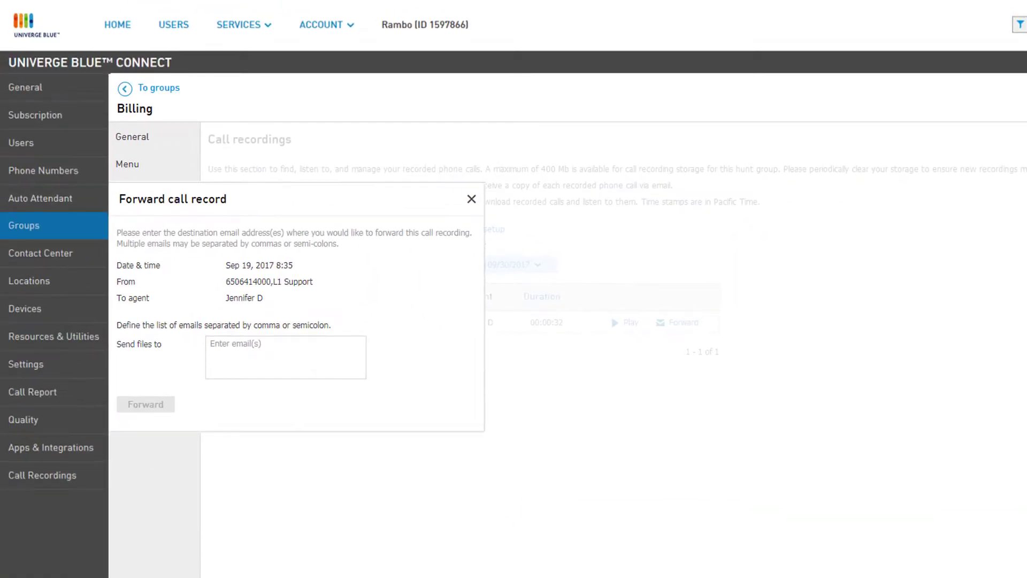
left_click(286, 357)
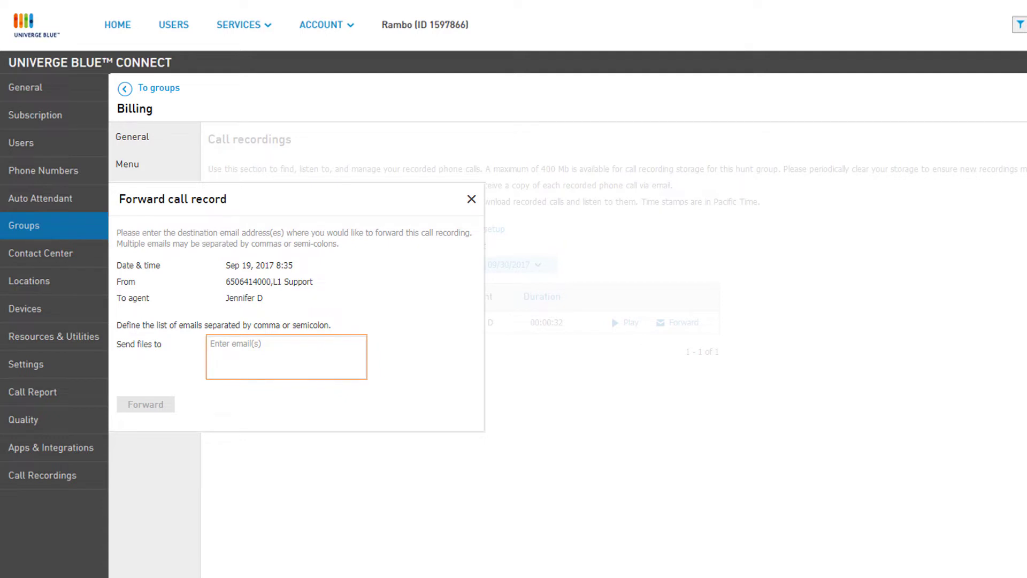
key("Tab")
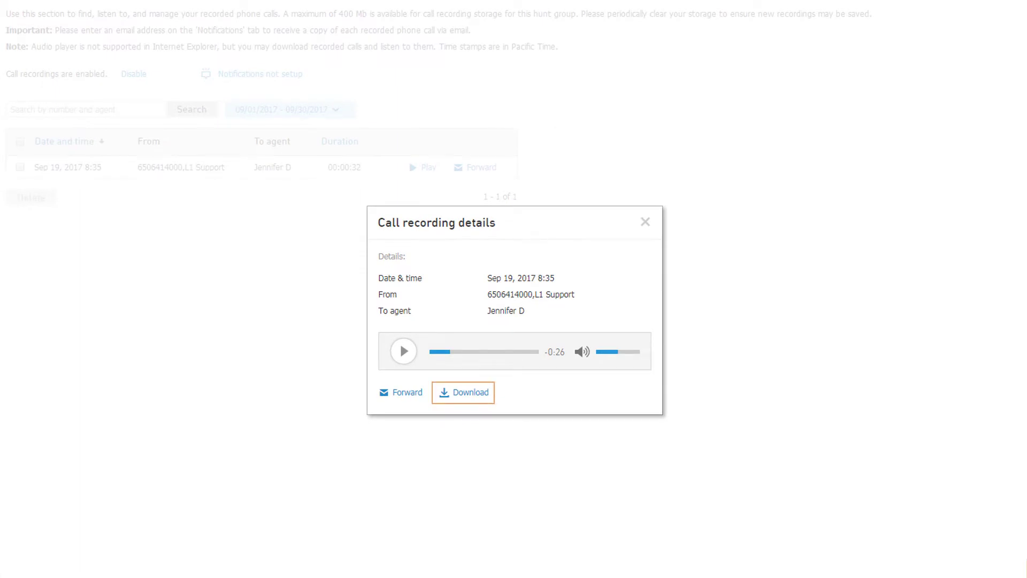
left_click(461, 395)
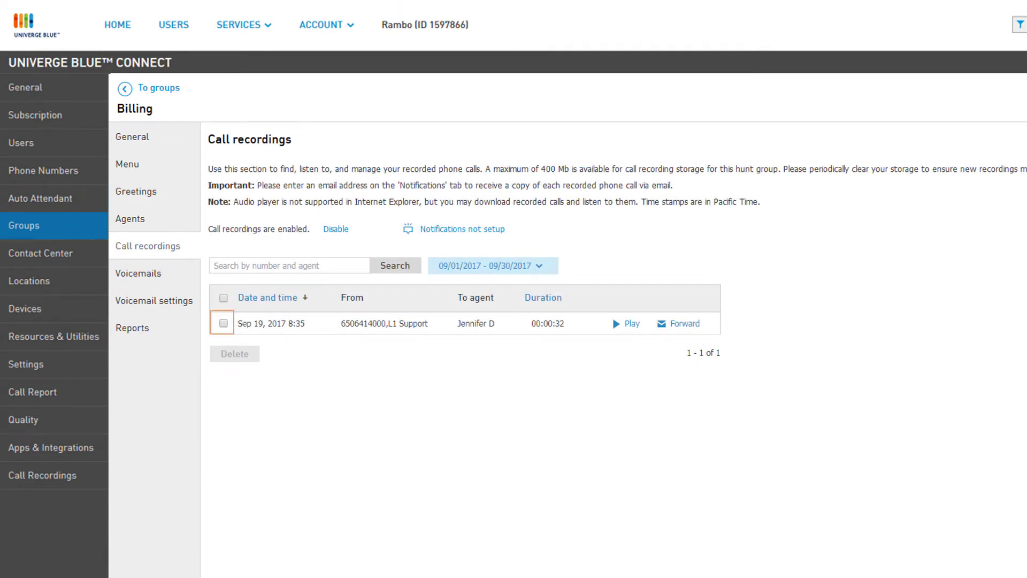
left_click(223, 323)
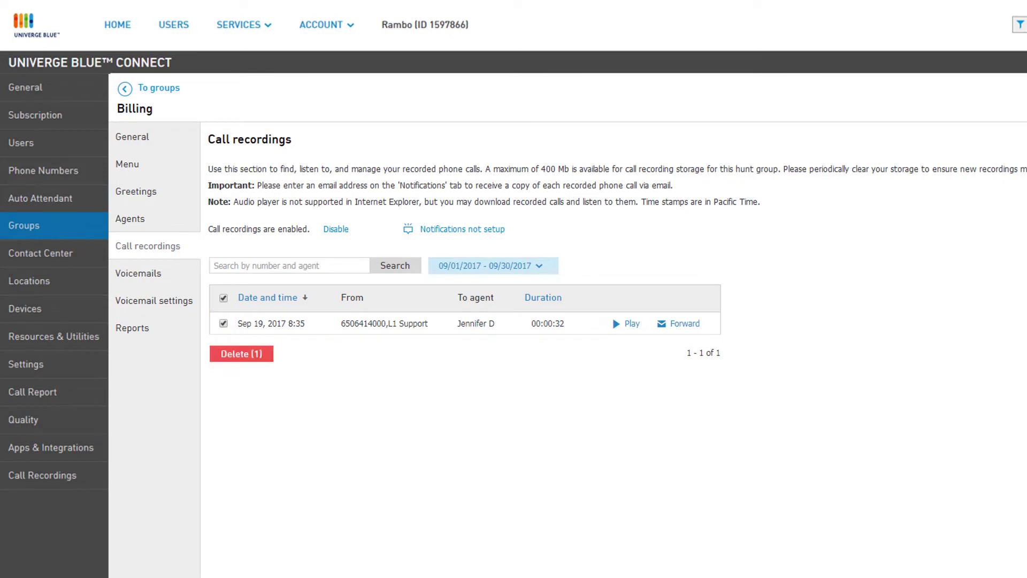